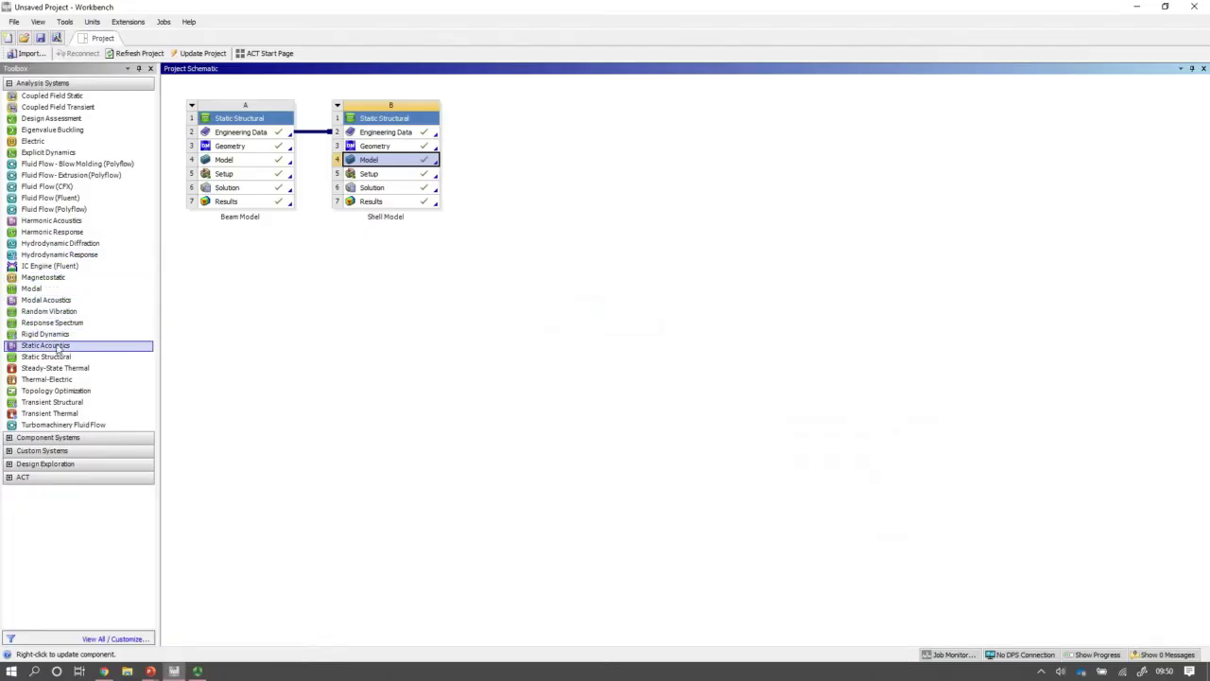
- Add a Static Structural system named Solid Model that shares Shell Model's engineering data
{"action": "left_click_drag", "start_coordinate": [47, 356], "coordinate": [547, 147]}
{"action": "type", "text": "Solid Model"}
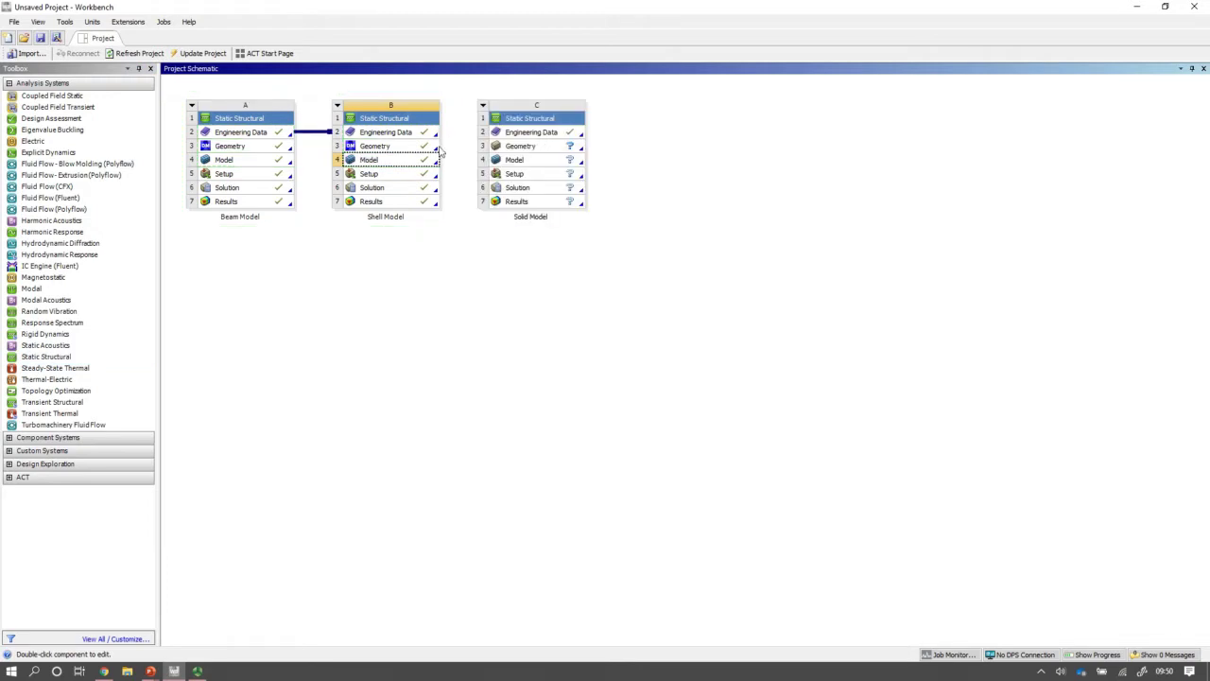
{"action": "left_click", "coordinate": [420, 140]}
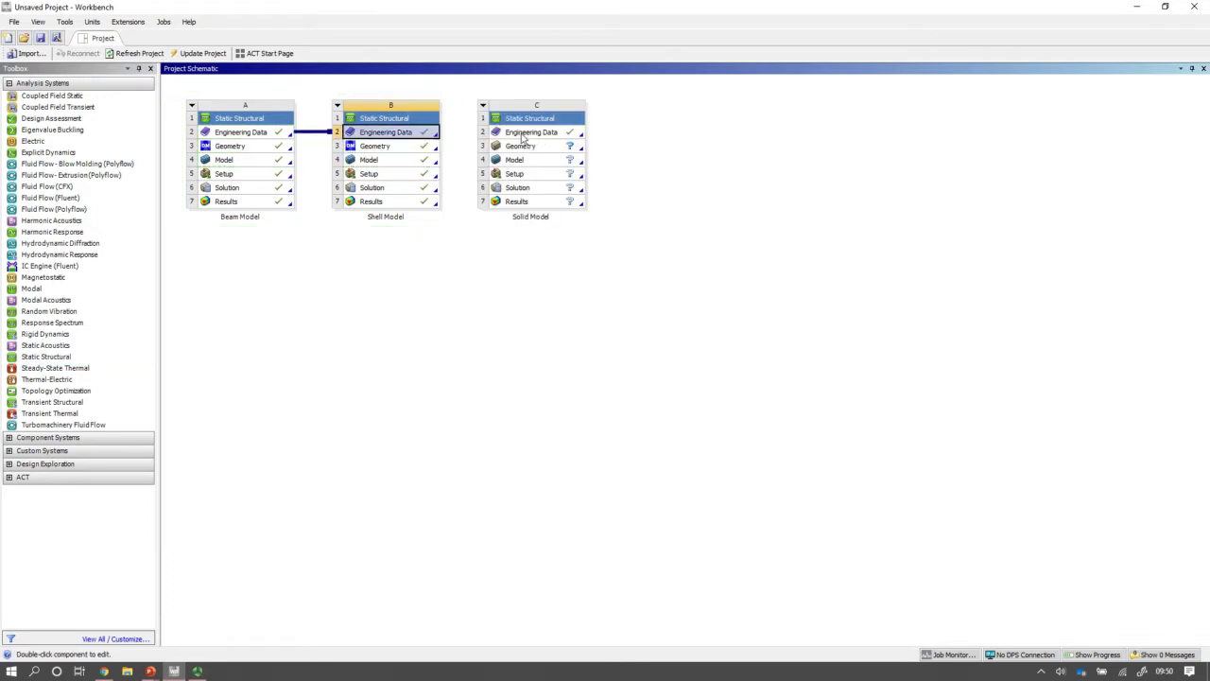
{"action": "left_click_drag", "start_coordinate": [433, 136], "coordinate": [535, 139]}
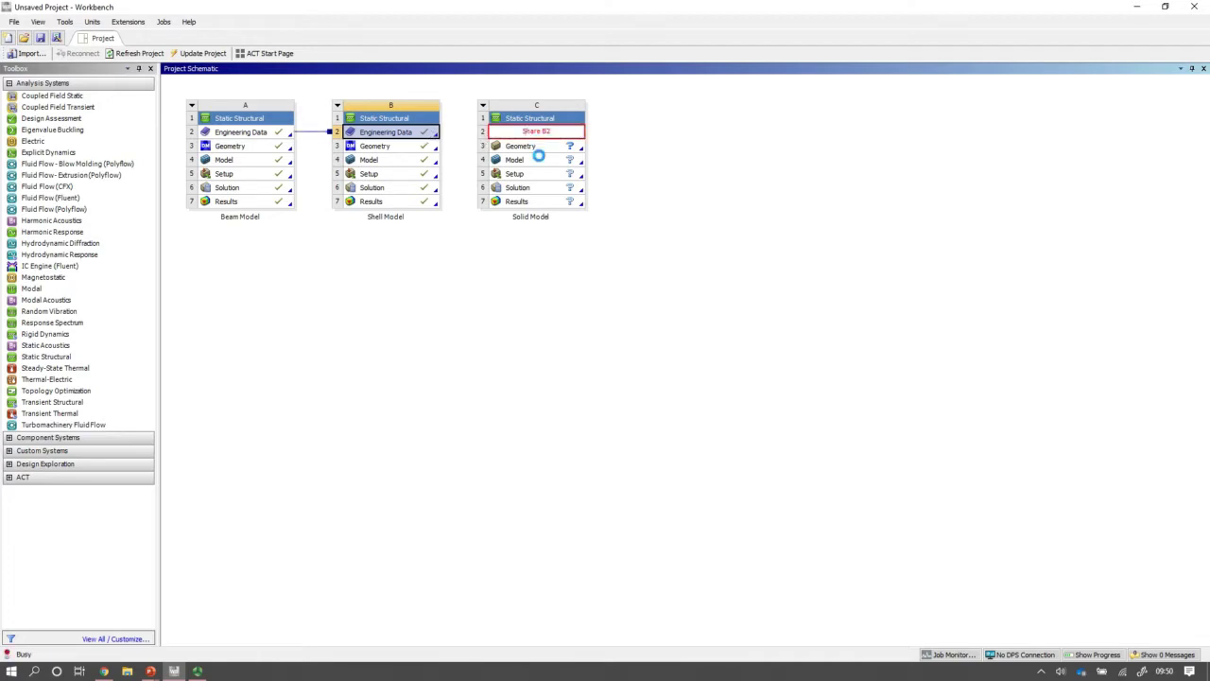
{"action": "right_click", "coordinate": [531, 149]}
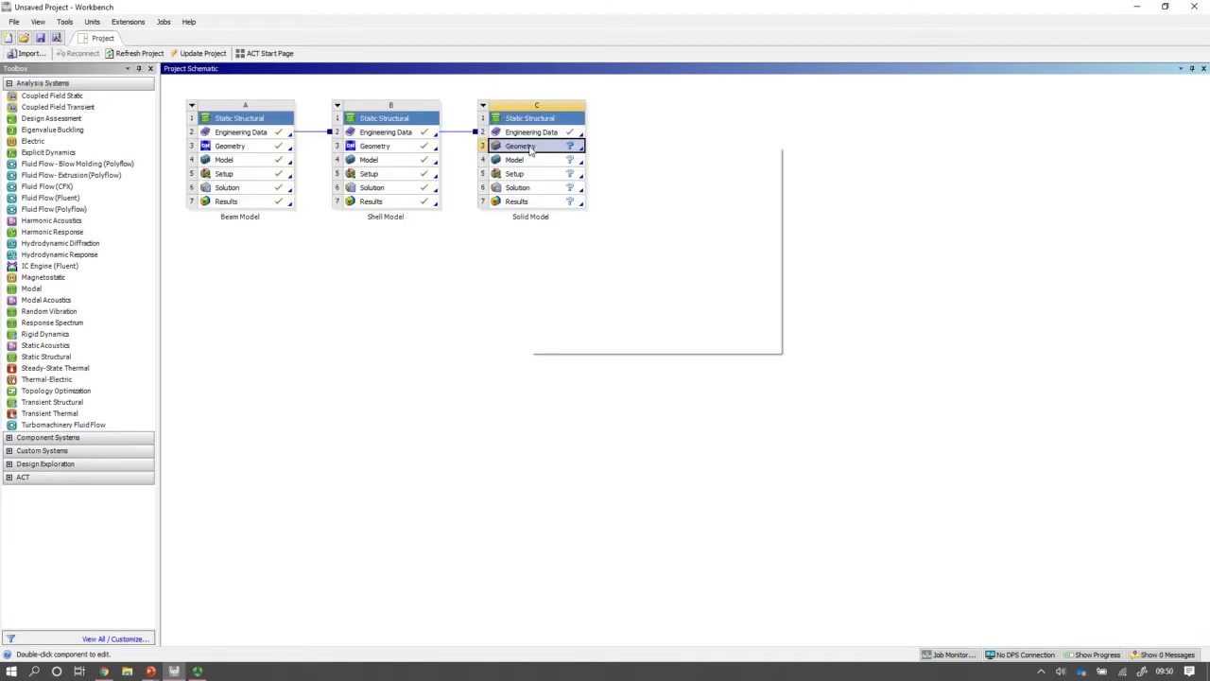
- Start new DesignModeler geometry for Solid Model and look straight at the YZPlane
{"action": "left_click", "coordinate": [582, 165]}
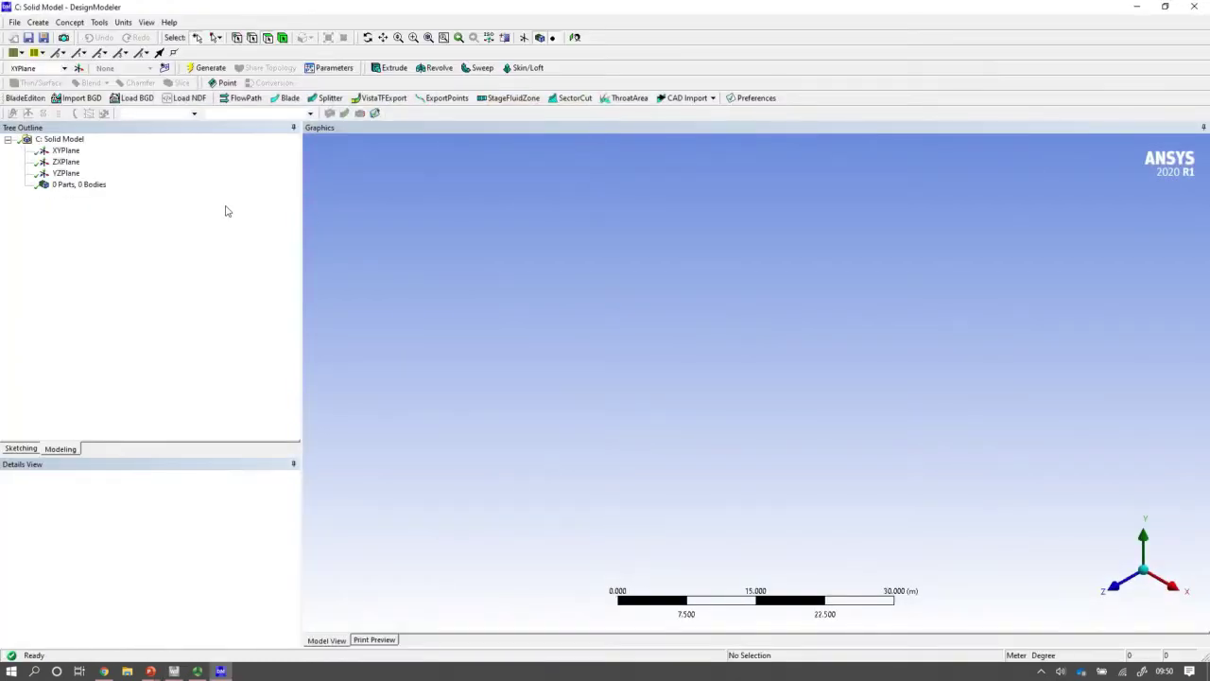
{"action": "right_click", "coordinate": [78, 179]}
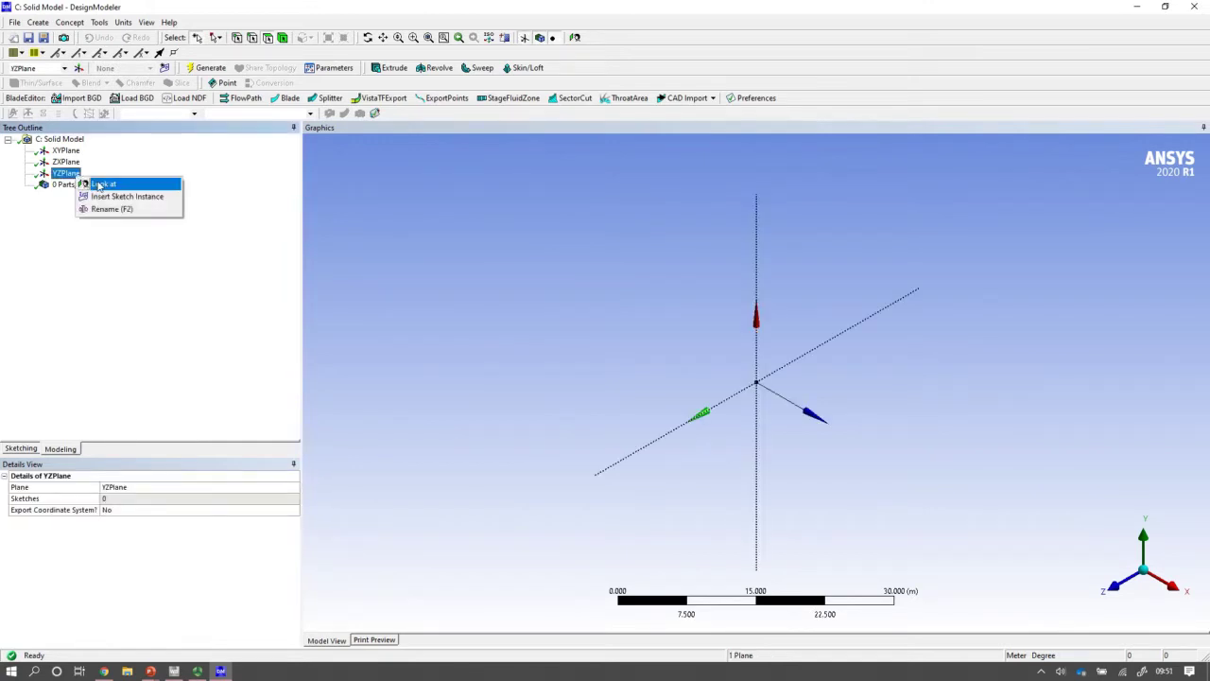
{"action": "left_click", "coordinate": [99, 185]}
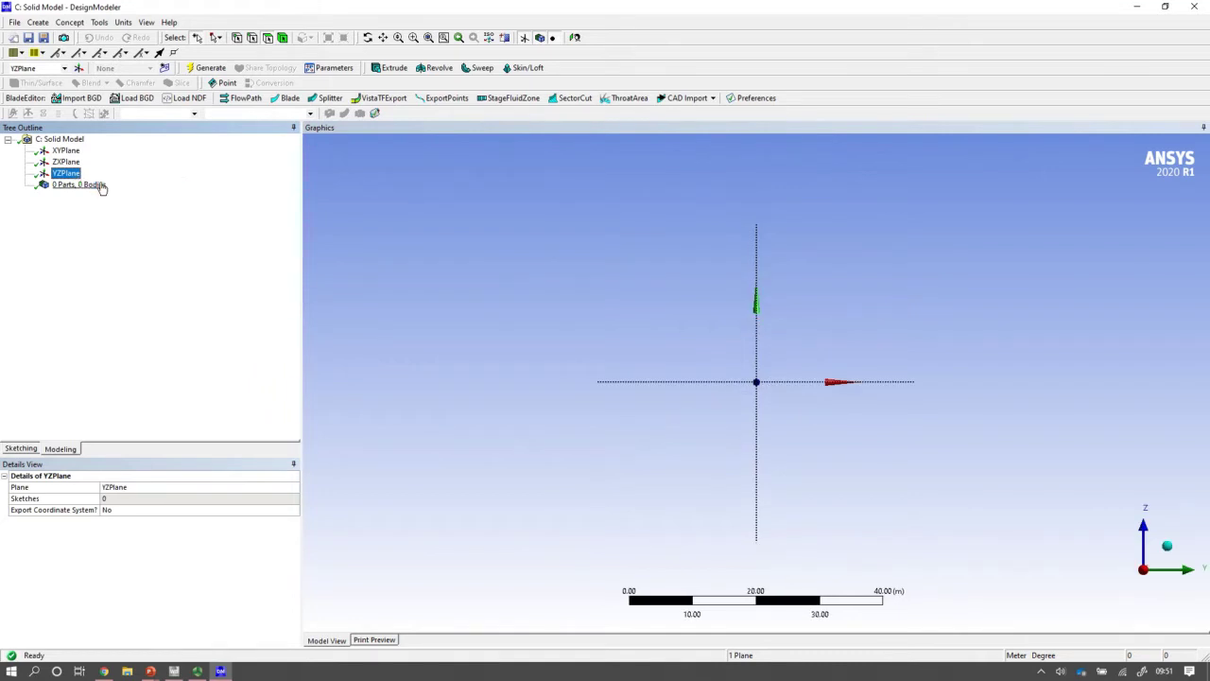
- Enter sketching mode and switch the model units to millimetres
{"action": "left_click", "coordinate": [20, 449]}
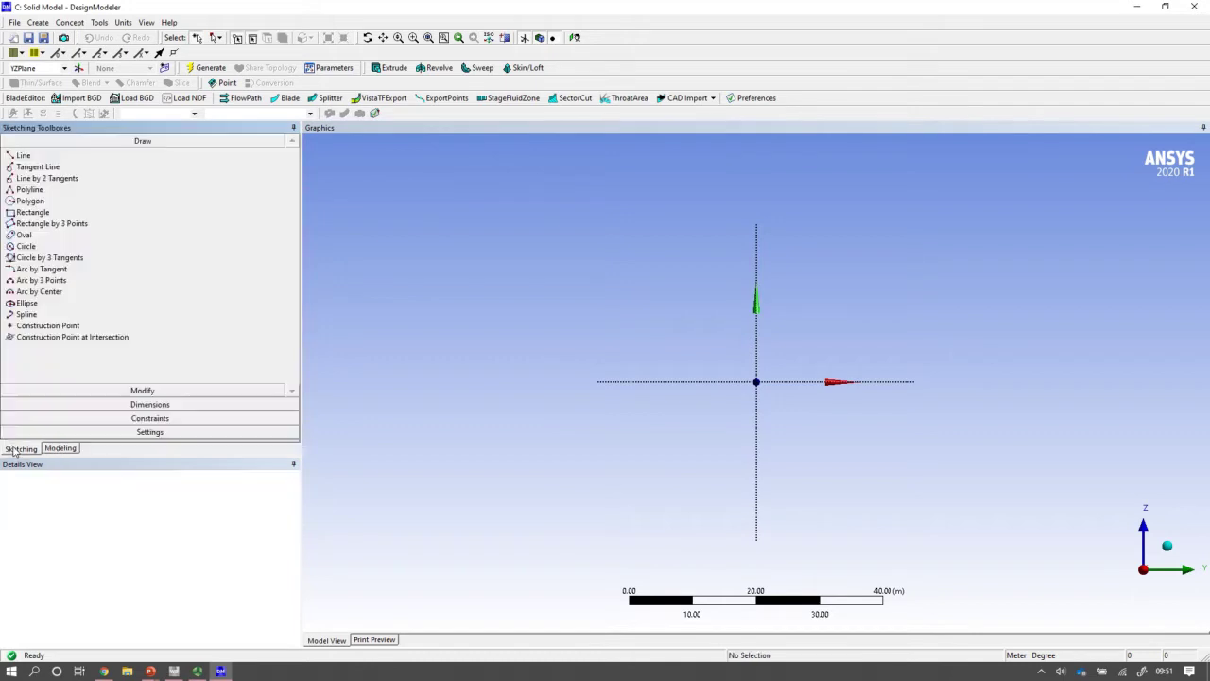
{"action": "left_click", "coordinate": [34, 246]}
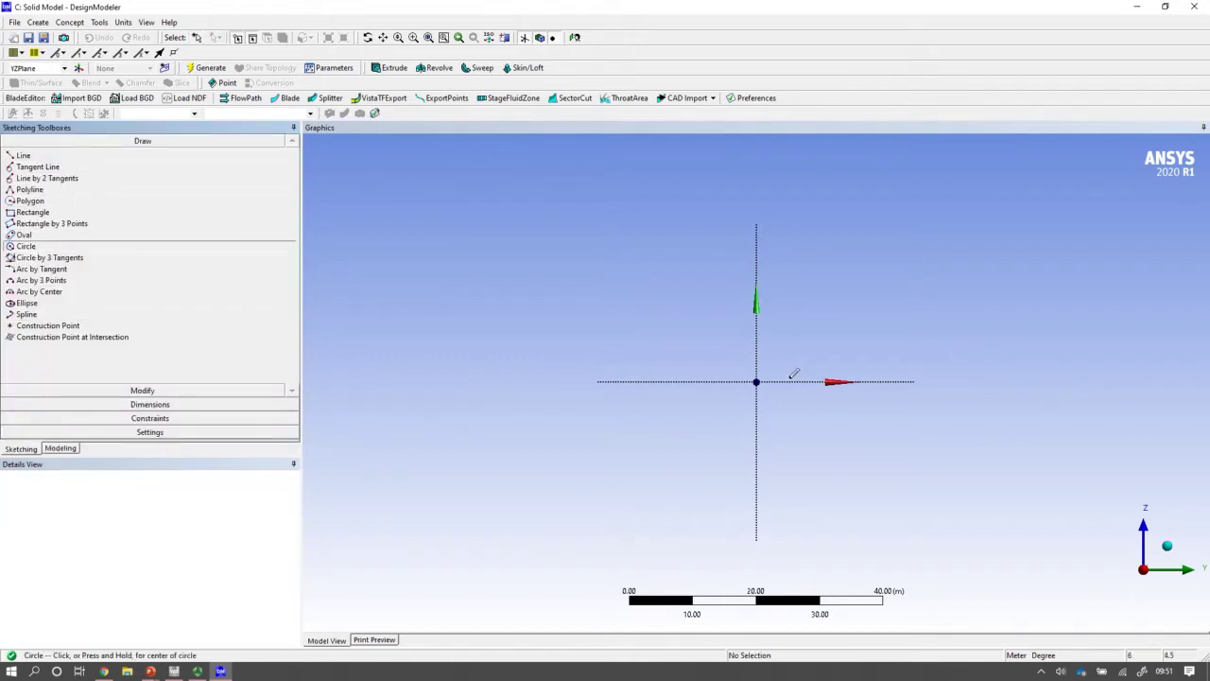
{"action": "left_click", "coordinate": [124, 23]}
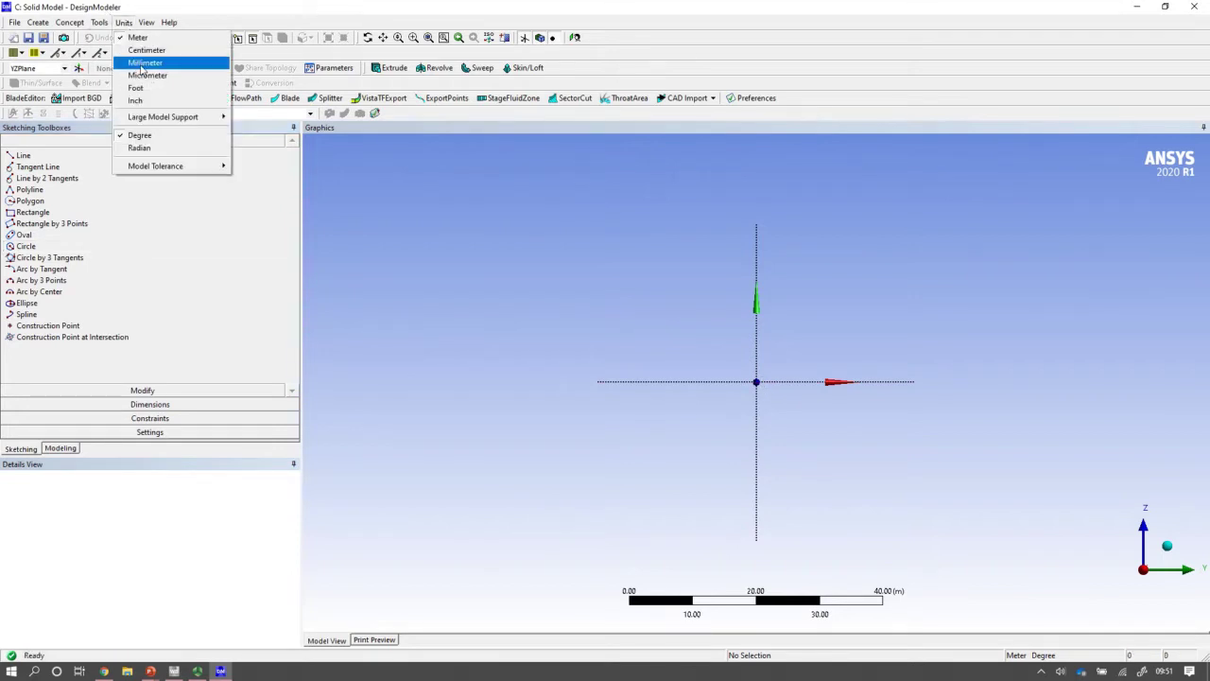
{"action": "left_click", "coordinate": [144, 63]}
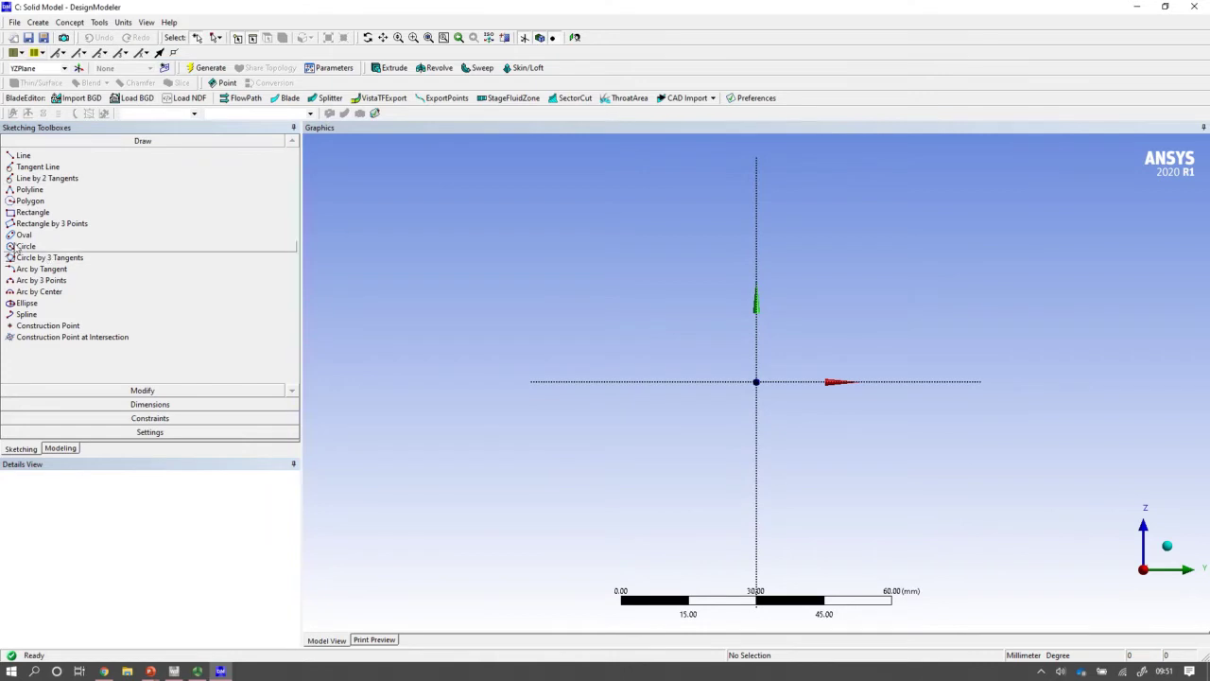
- Draw a larger and a smaller circle, both centred on the origin
{"action": "left_click", "coordinate": [26, 248]}
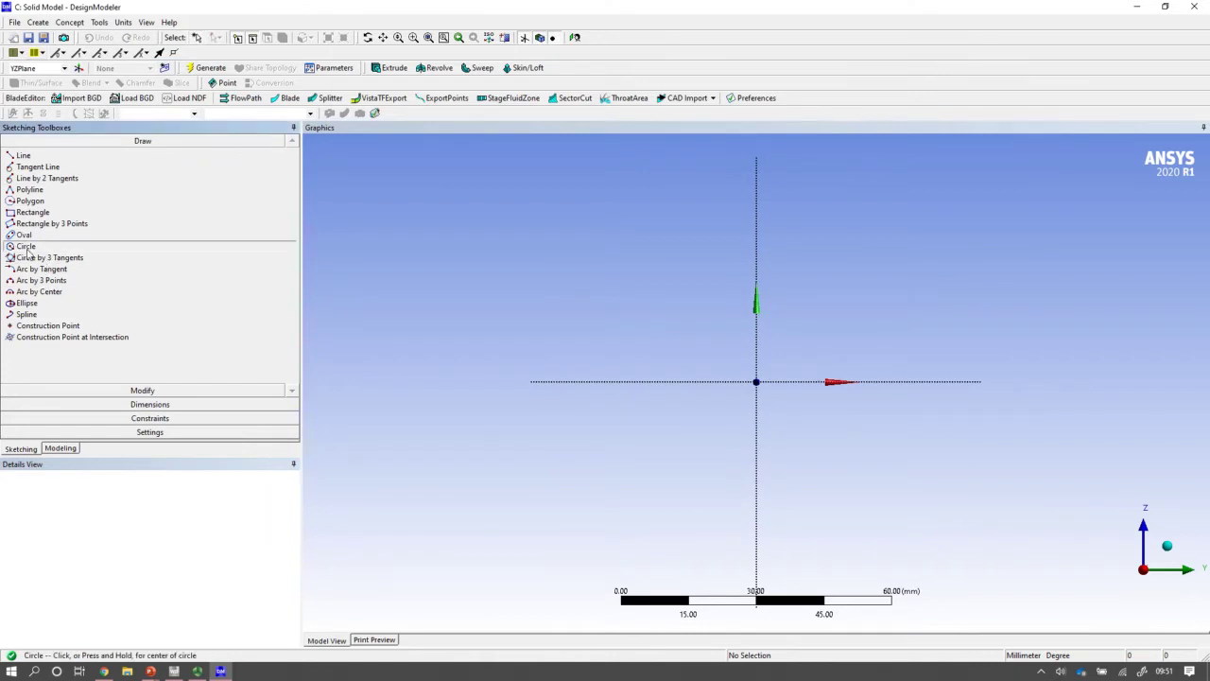
{"action": "left_click", "coordinate": [757, 381]}
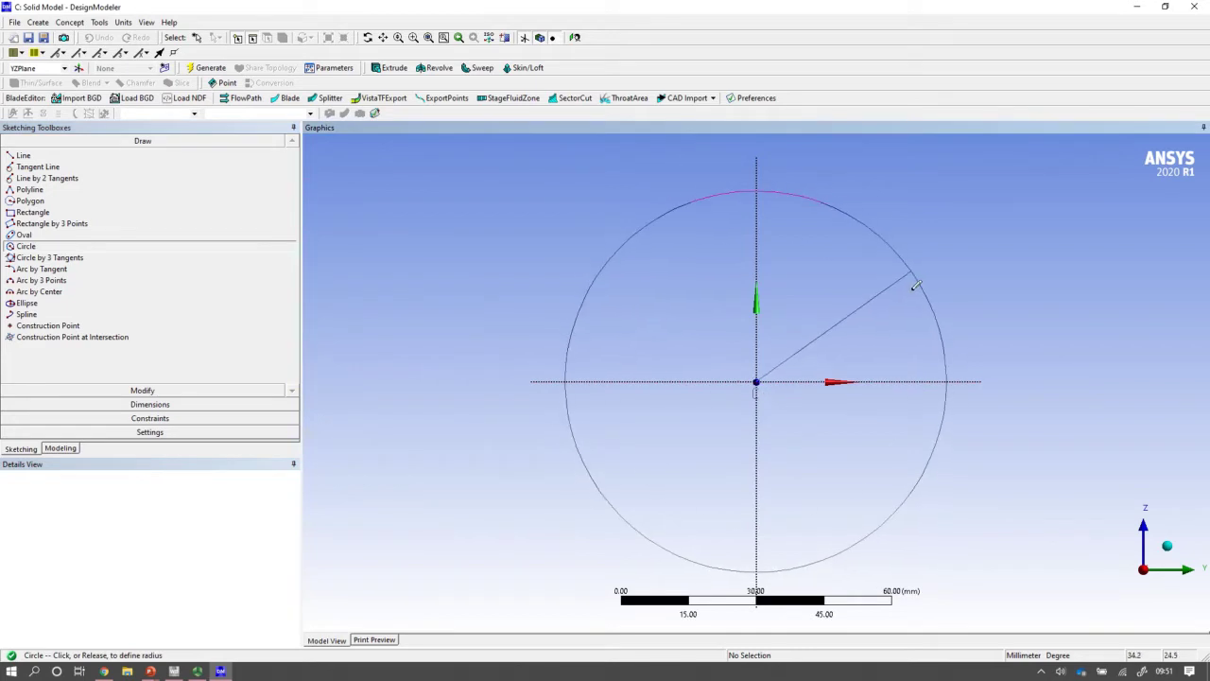
{"action": "left_click", "coordinate": [916, 284]}
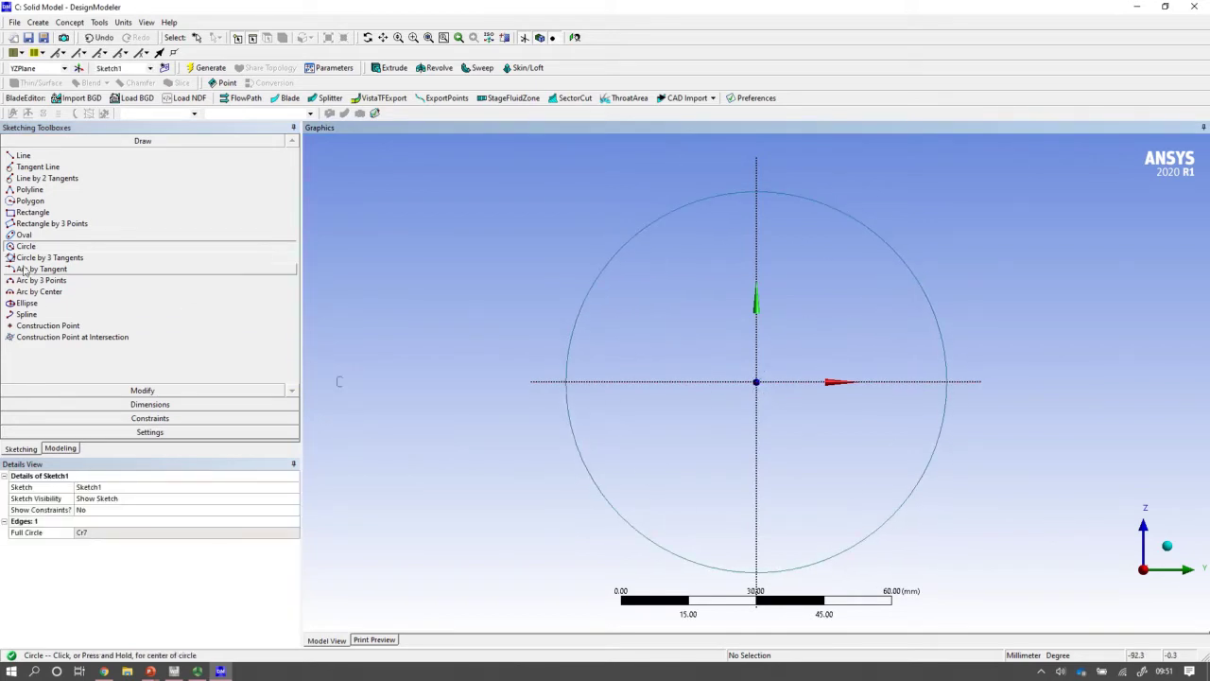
{"action": "left_click", "coordinate": [757, 383]}
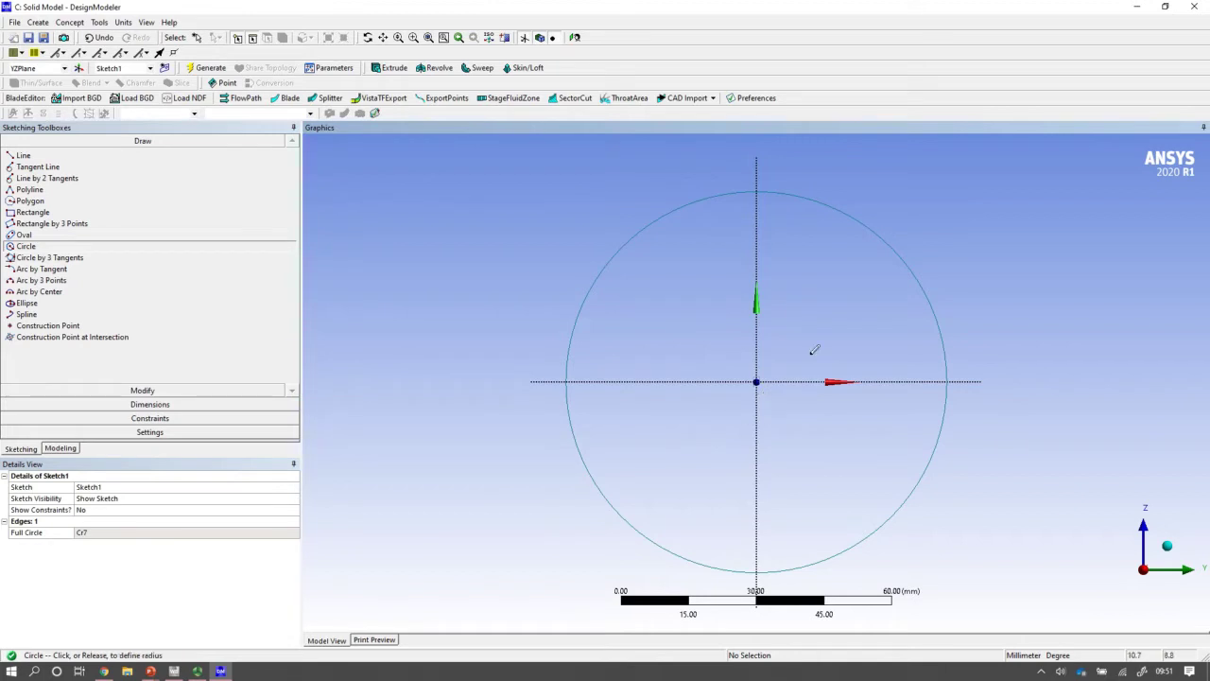
{"action": "left_click", "coordinate": [877, 306]}
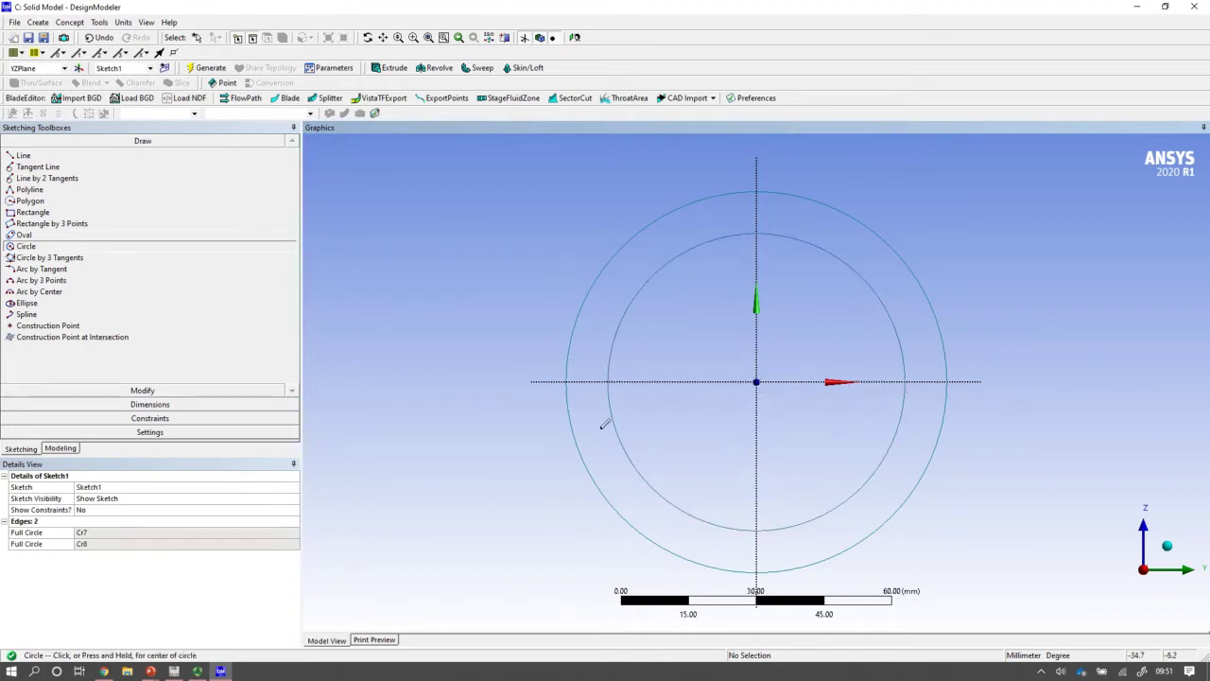
{"action": "left_click", "coordinate": [129, 406]}
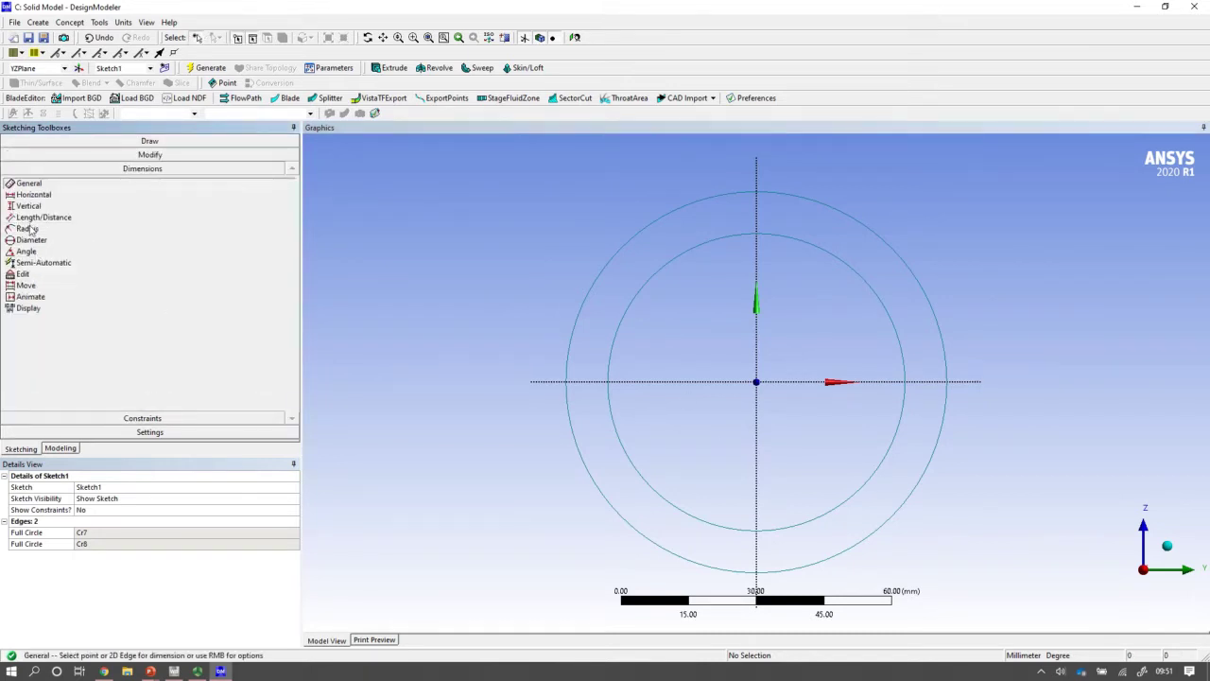
- Dimension the outer circle radius R1 = 21.2 mm and the inner circle R2 = 18.2 mm
{"action": "left_click", "coordinate": [94, 228]}
{"action": "left_click", "coordinate": [860, 220]}
{"action": "left_click", "coordinate": [955, 204]}
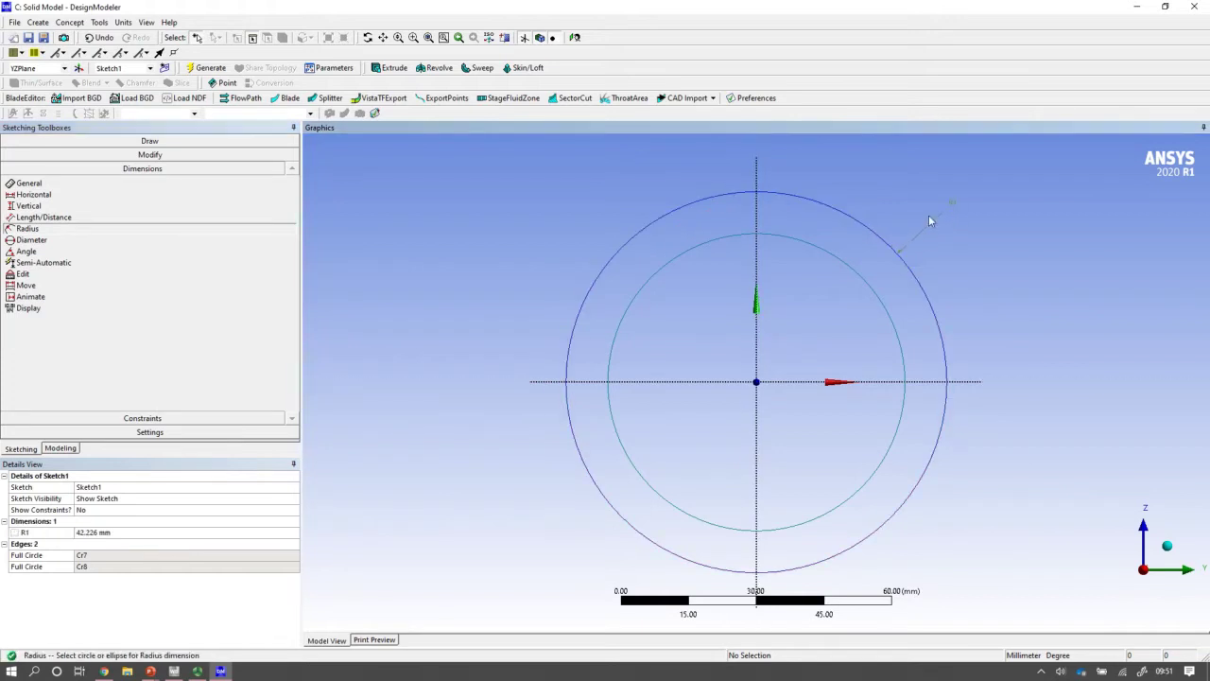
{"action": "left_click", "coordinate": [127, 541]}
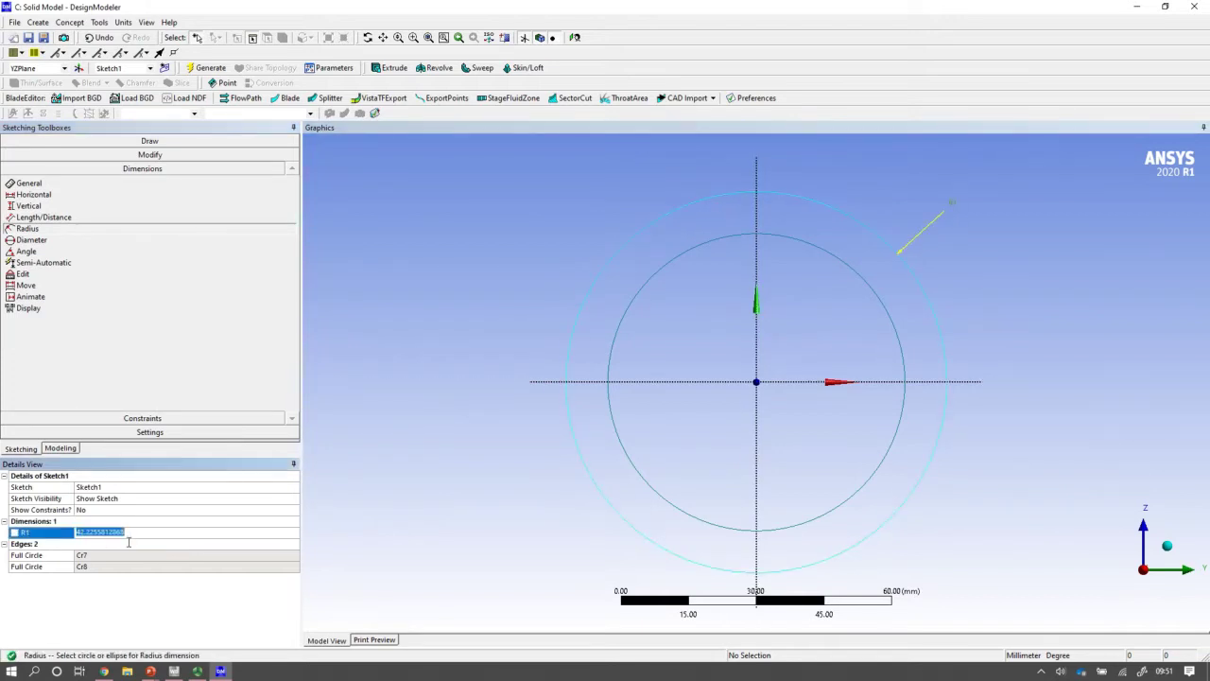
{"action": "type", "text": "21.2"}
{"action": "key", "text": "Return"}
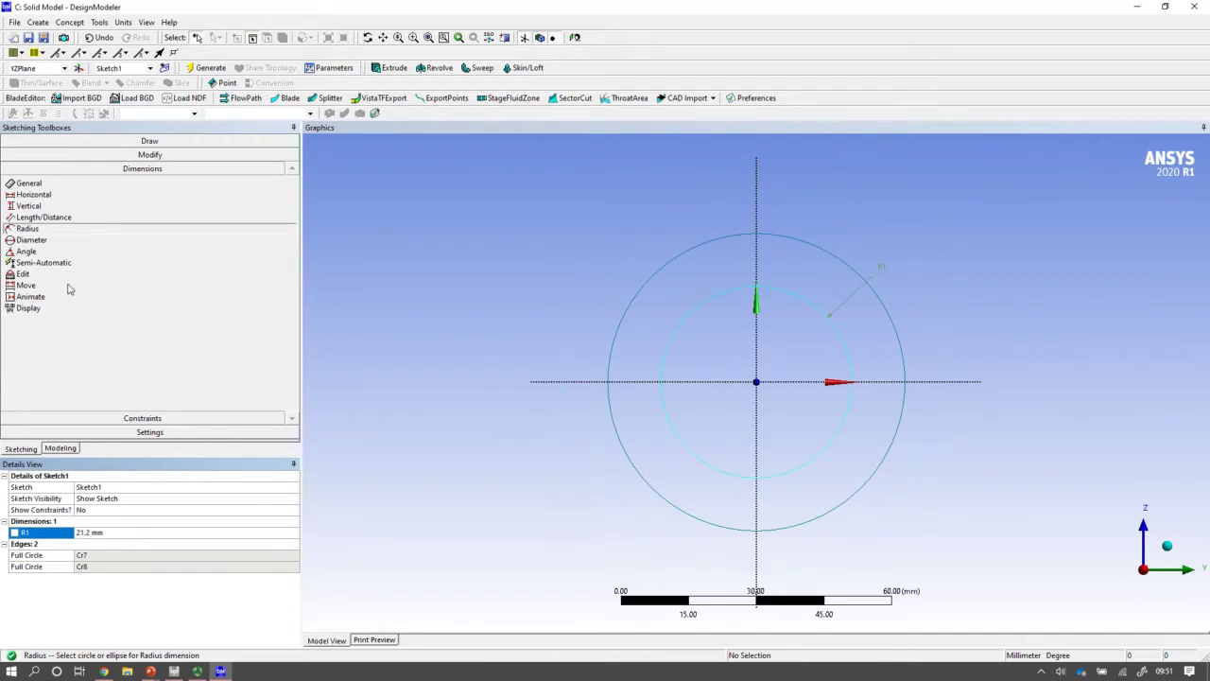
{"action": "left_click", "coordinate": [892, 311]}
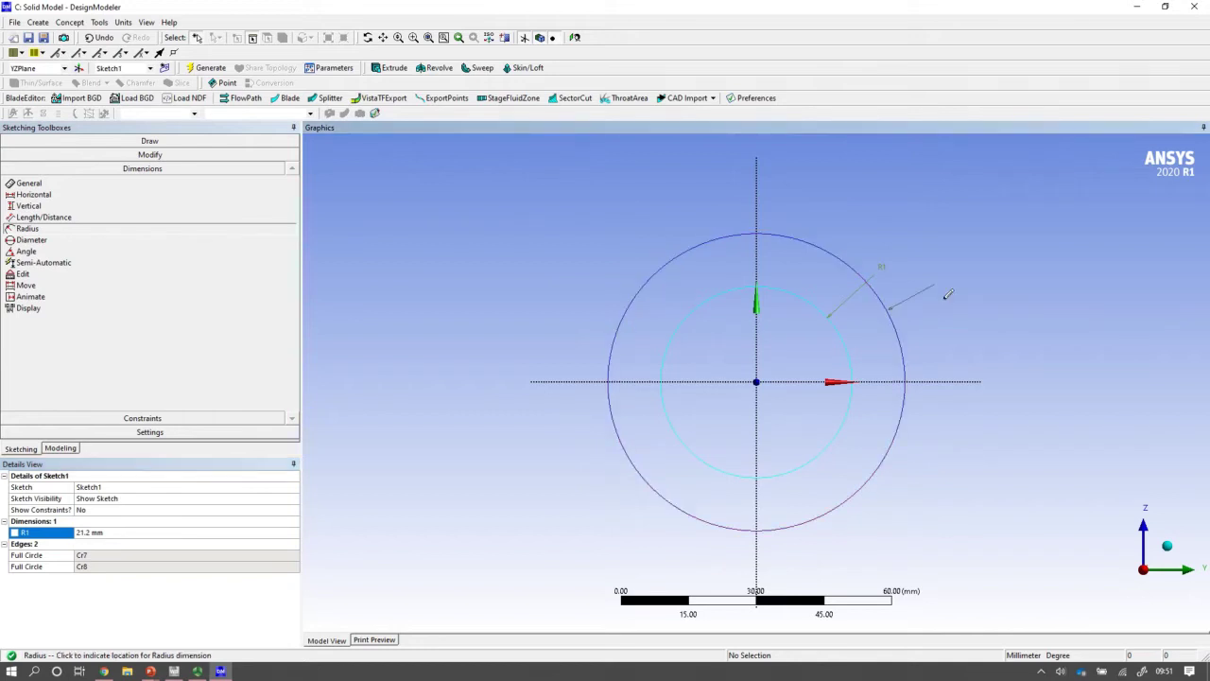
{"action": "left_click", "coordinate": [941, 285]}
{"action": "left_click", "coordinate": [100, 544]}
{"action": "type", "text": "18"}
{"action": "key", "text": "Return"}
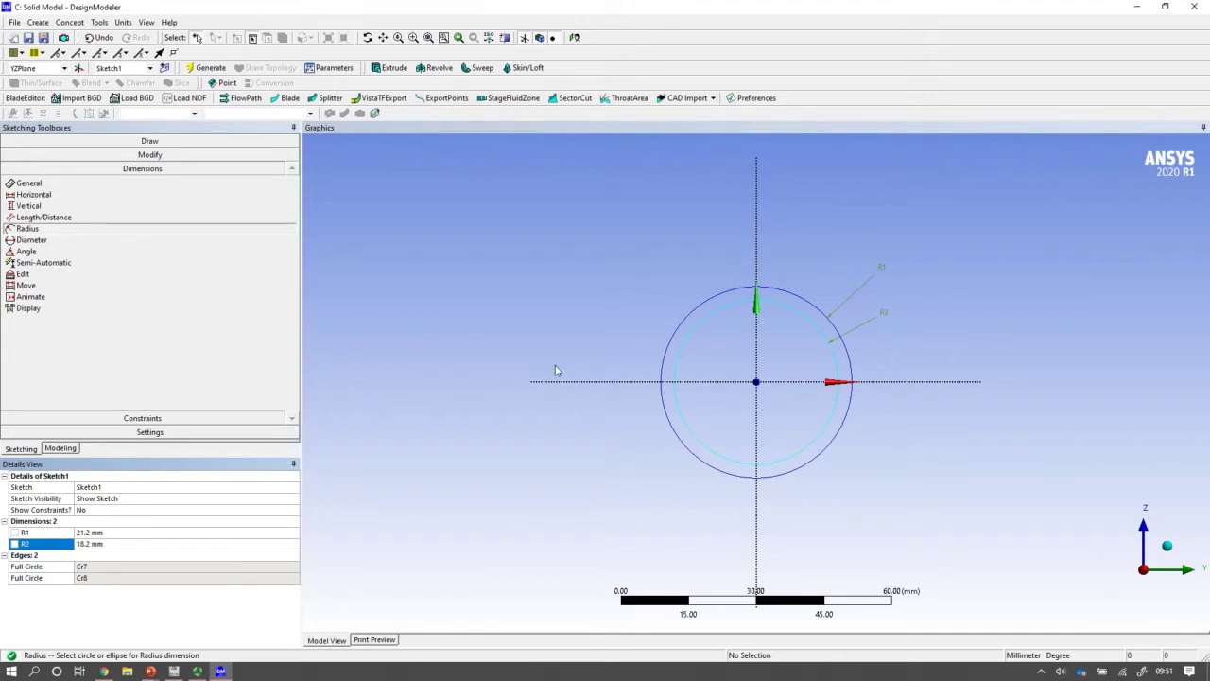
- Extrude Sketch1 to a depth of 1000 mm
{"action": "left_click", "coordinate": [61, 449]}
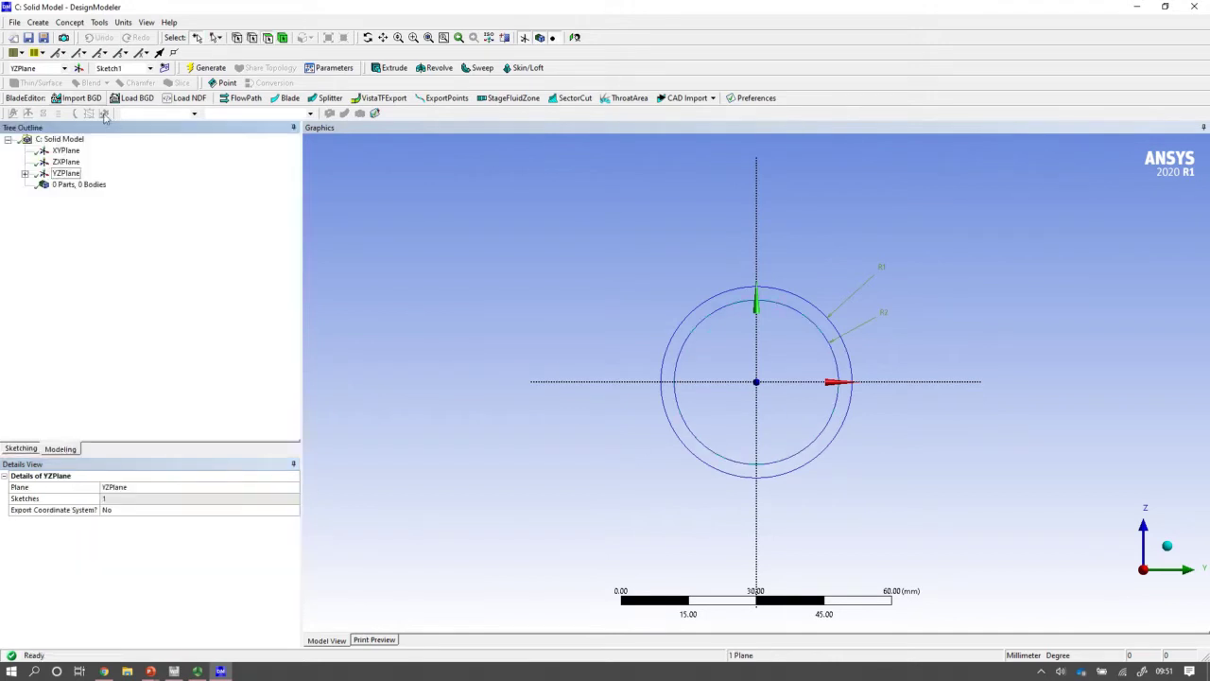
{"action": "left_click", "coordinate": [24, 174]}
{"action": "left_click", "coordinate": [81, 184]}
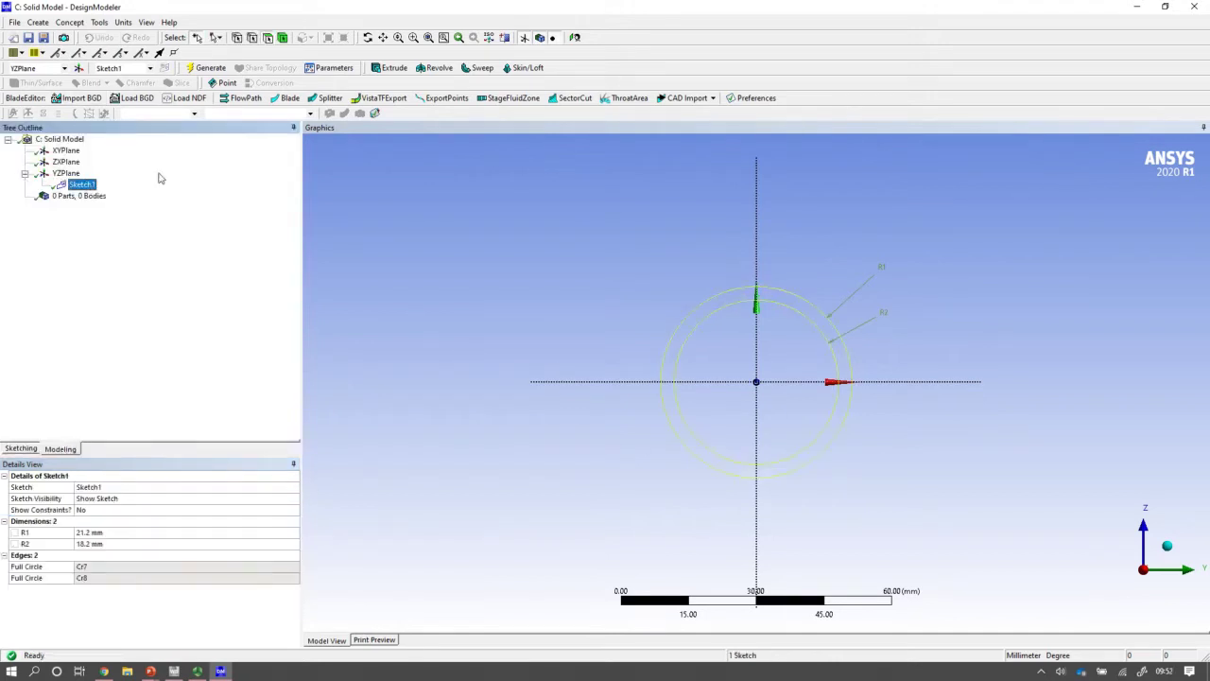
{"action": "left_click", "coordinate": [389, 68]}
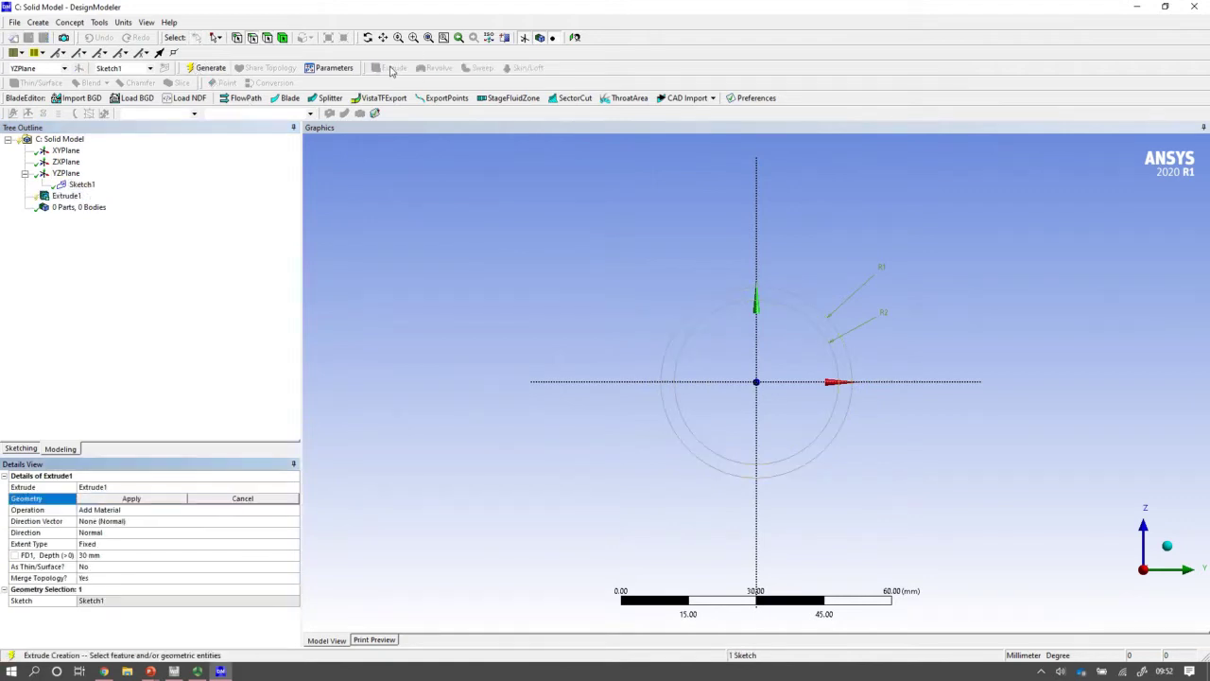
{"action": "left_click", "coordinate": [122, 499]}
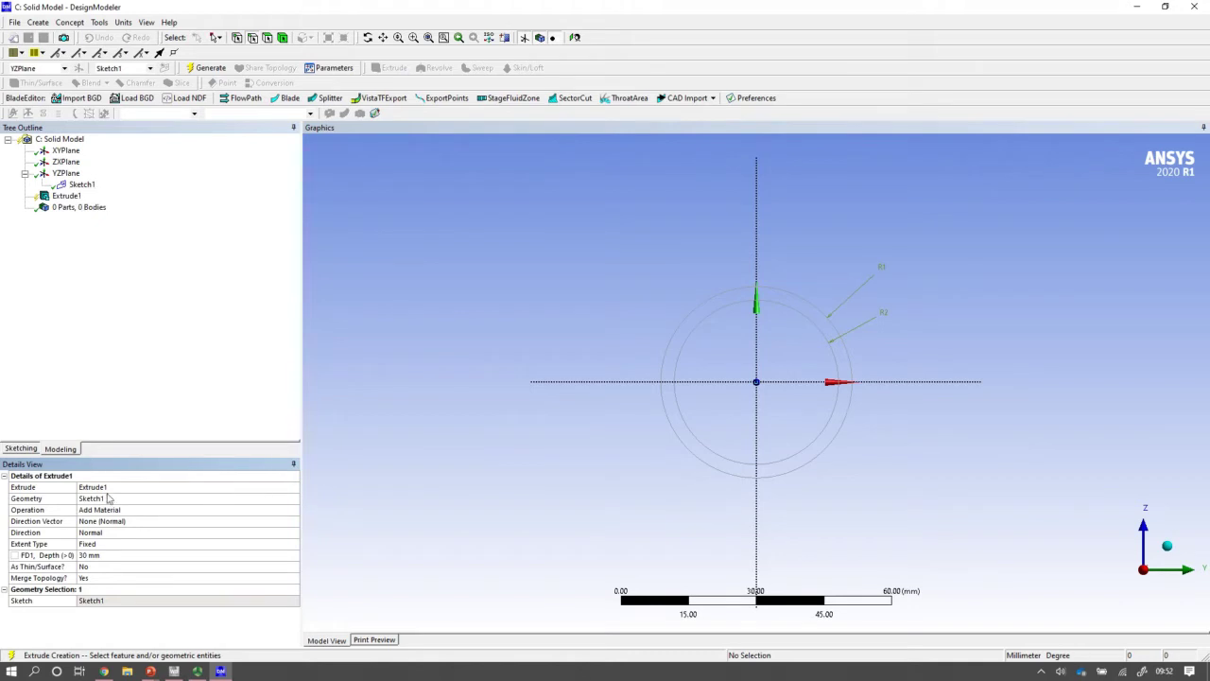
{"action": "left_click", "coordinate": [104, 557]}
{"action": "type", "text": "1000"}
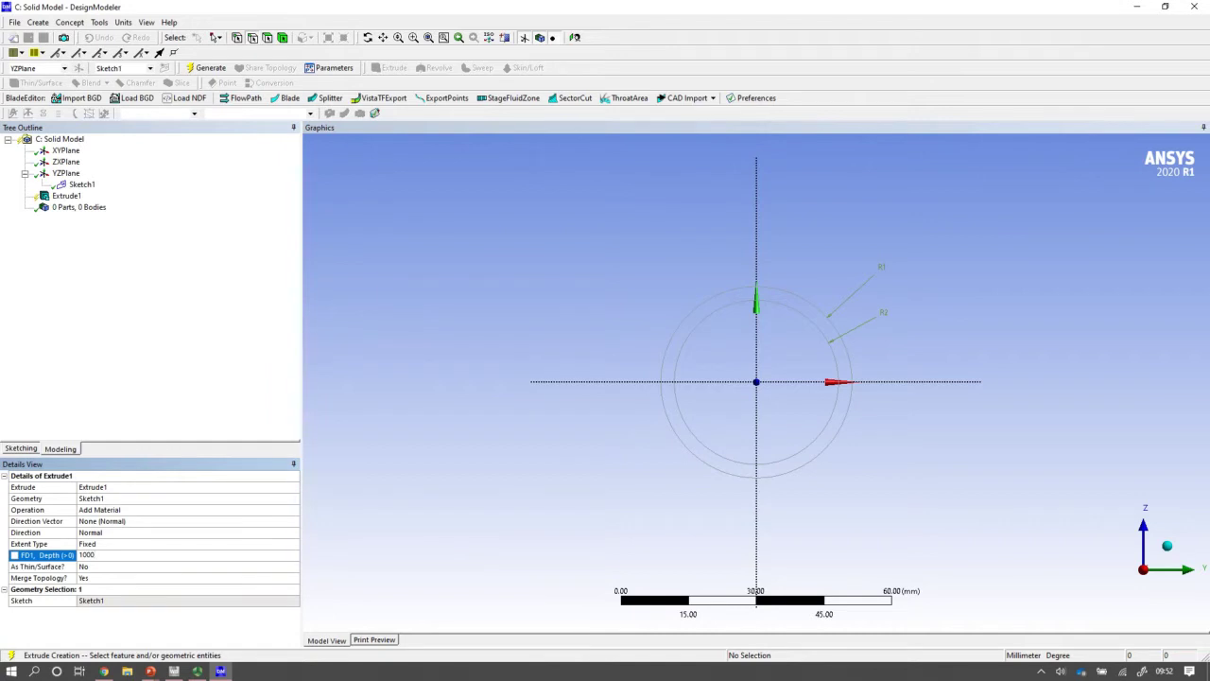
{"action": "key", "text": "Return"}
- Generate Extrude1 into the tube body and fit it in an isometric view
{"action": "left_click", "coordinate": [1167, 547]}
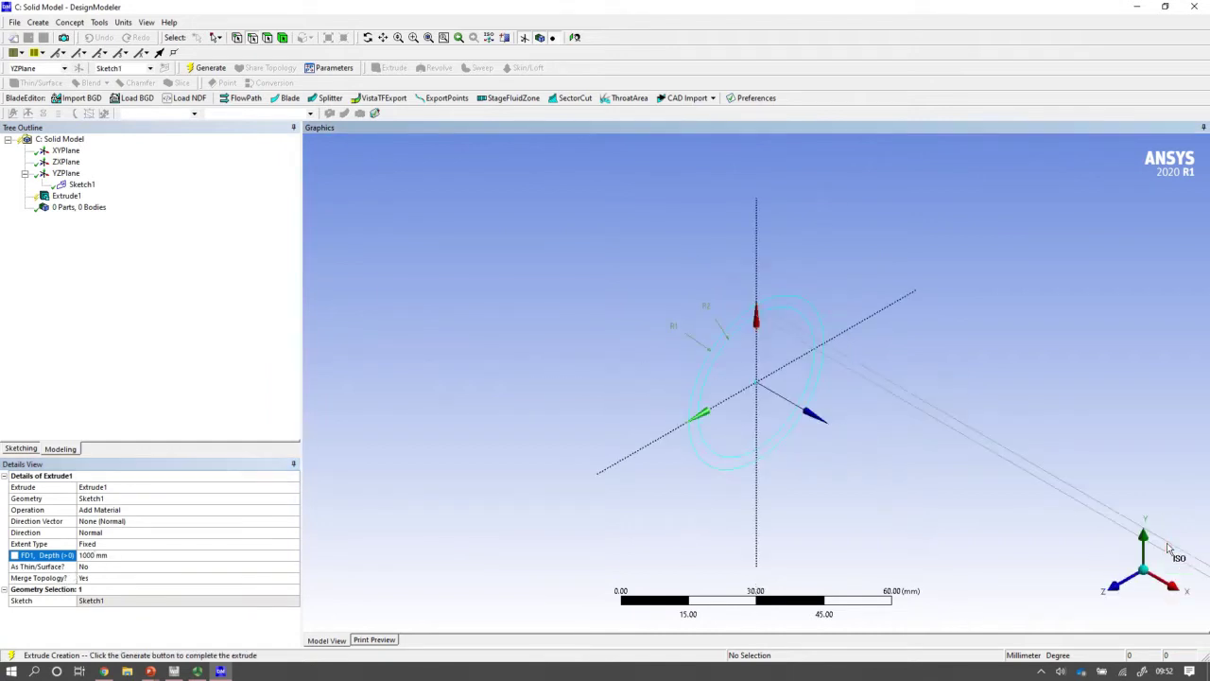
{"action": "right_click", "coordinate": [72, 200]}
{"action": "left_click", "coordinate": [91, 218]}
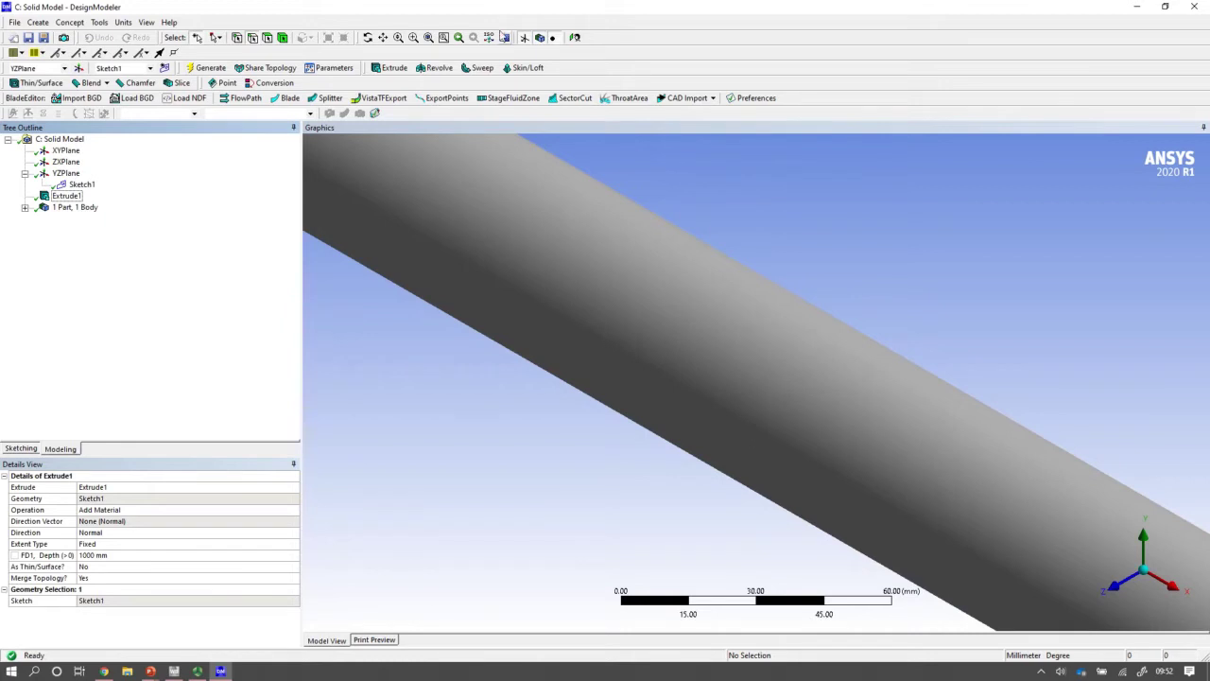
{"action": "left_click", "coordinate": [428, 37]}
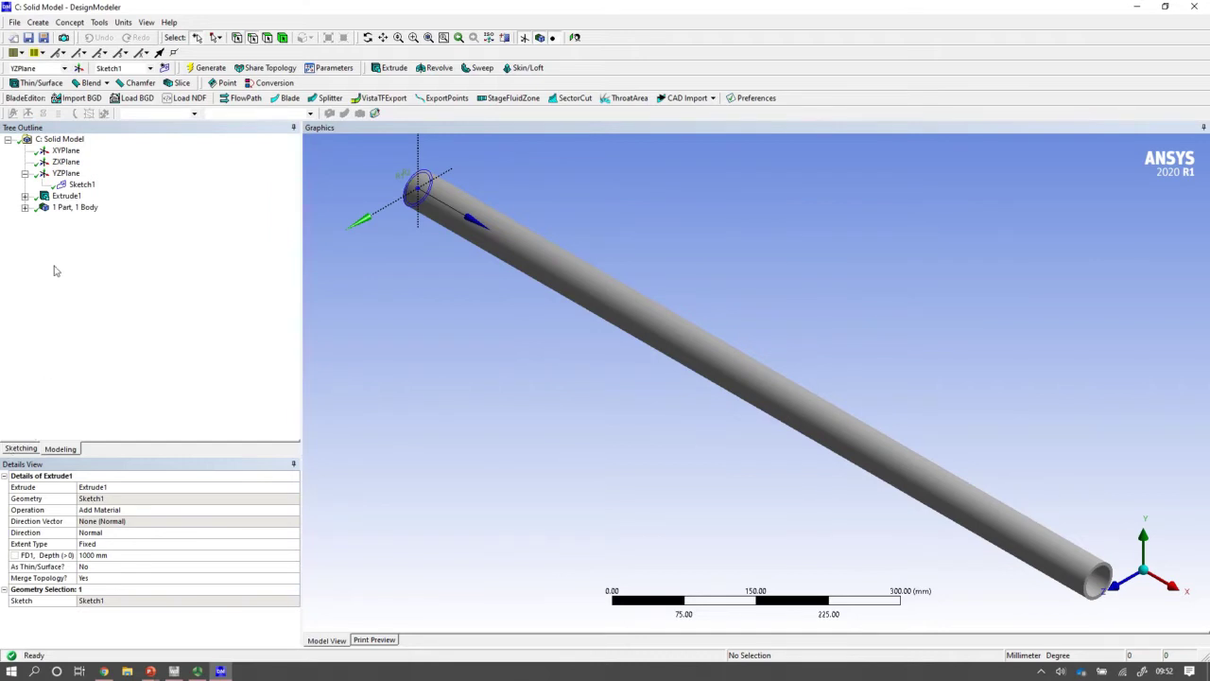
- Open Solid Model's Model cell (C4) in Mechanical and bring that window forward
{"action": "mouse_move", "coordinate": [200, 672]}
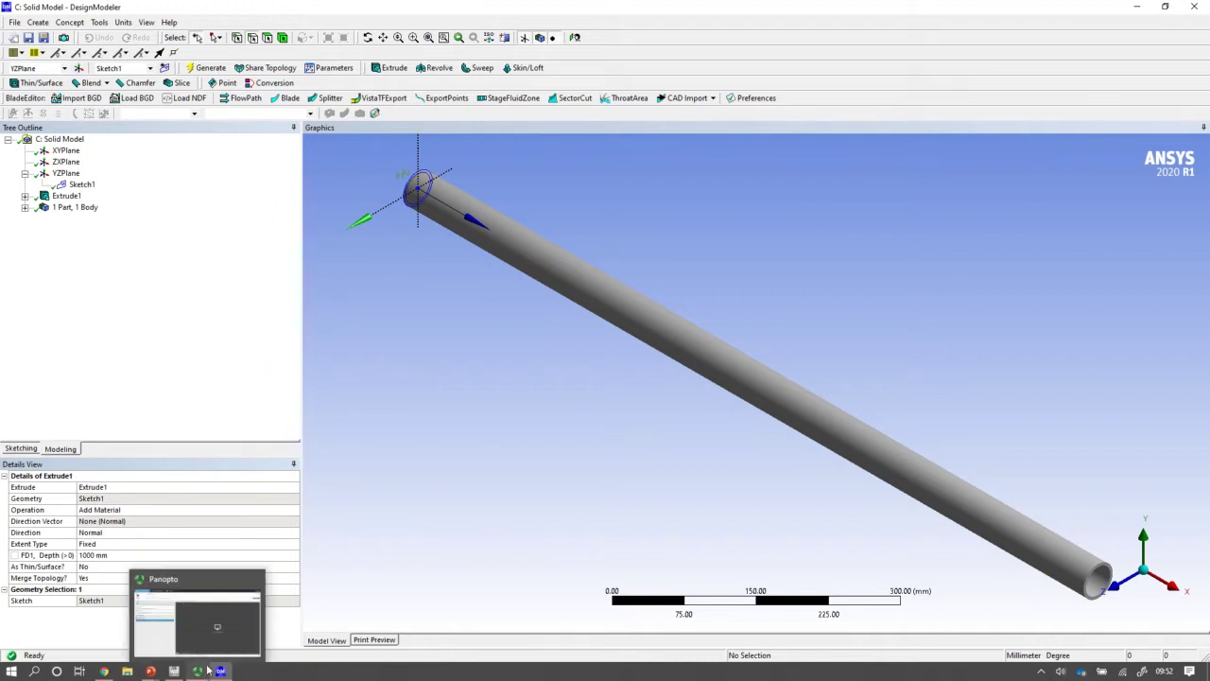
{"action": "left_click", "coordinate": [197, 671]}
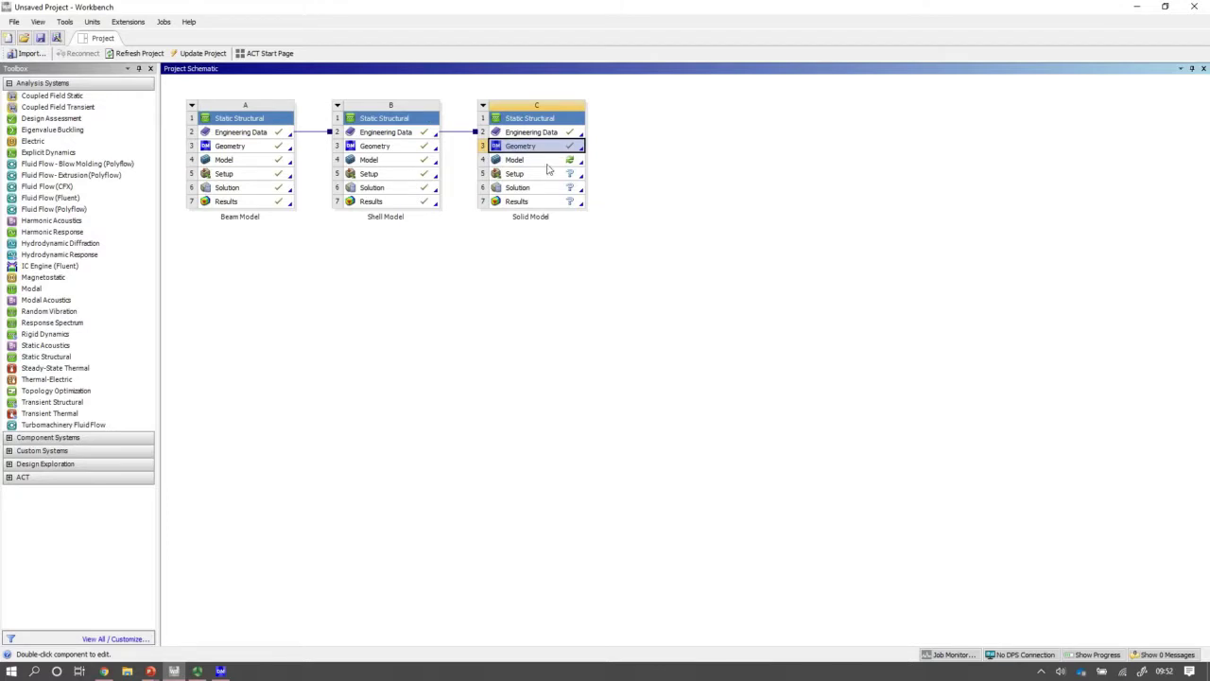
{"action": "double_click", "coordinate": [532, 167]}
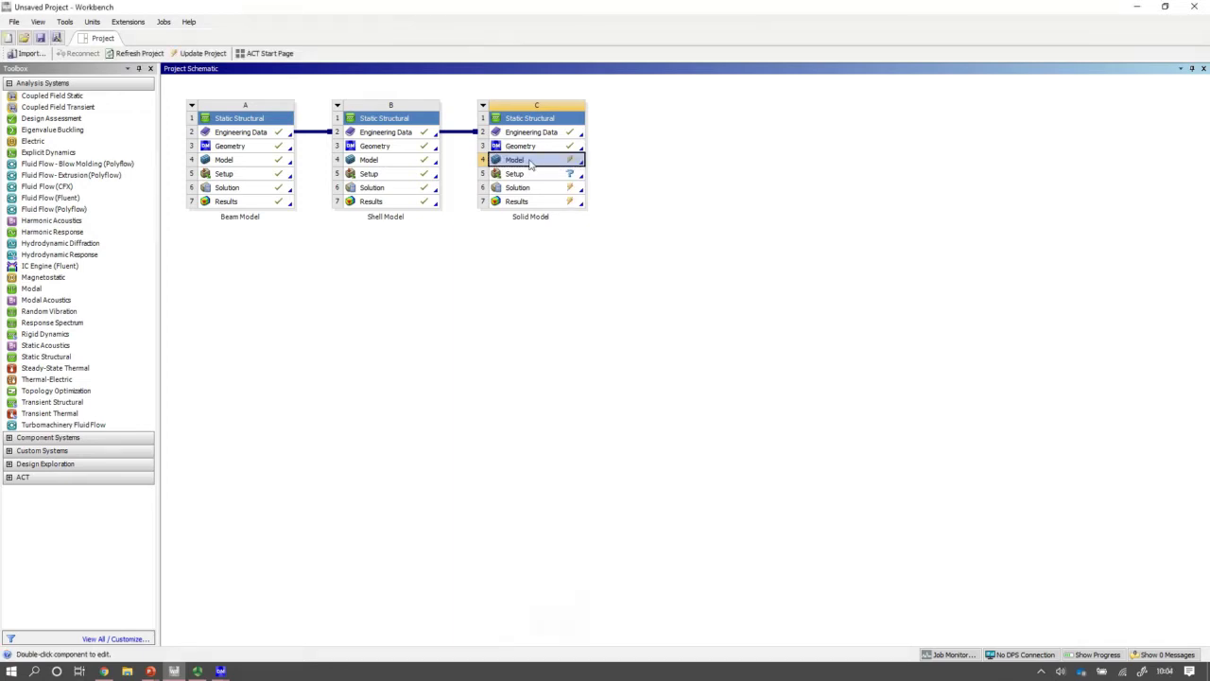
{"action": "left_click", "coordinate": [220, 671]}
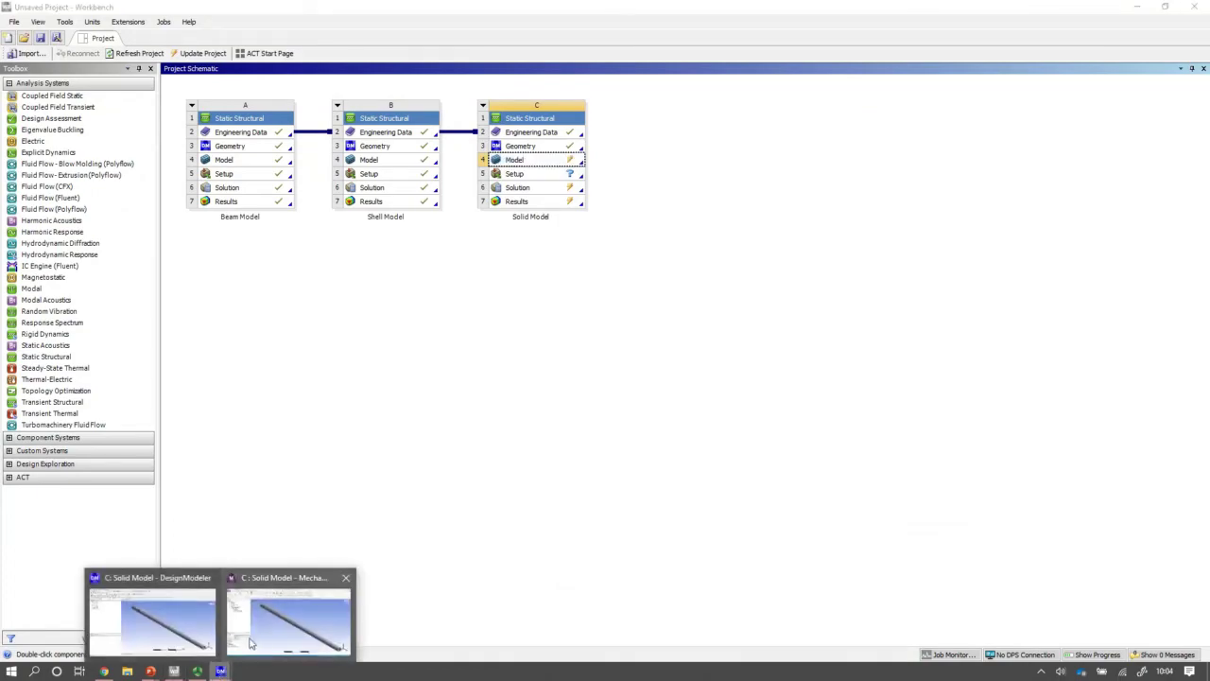
{"action": "left_click", "coordinate": [250, 644]}
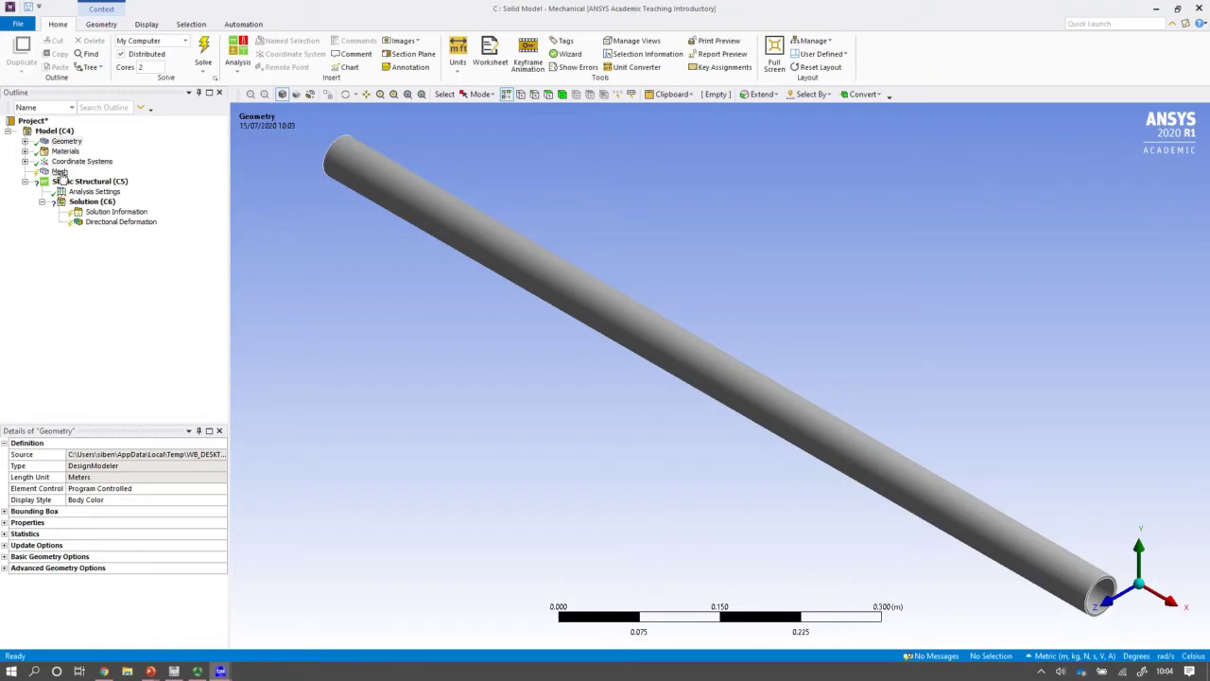
- Generate the default mesh from the Mesh item in the Outline
{"action": "right_click", "coordinate": [59, 172]}
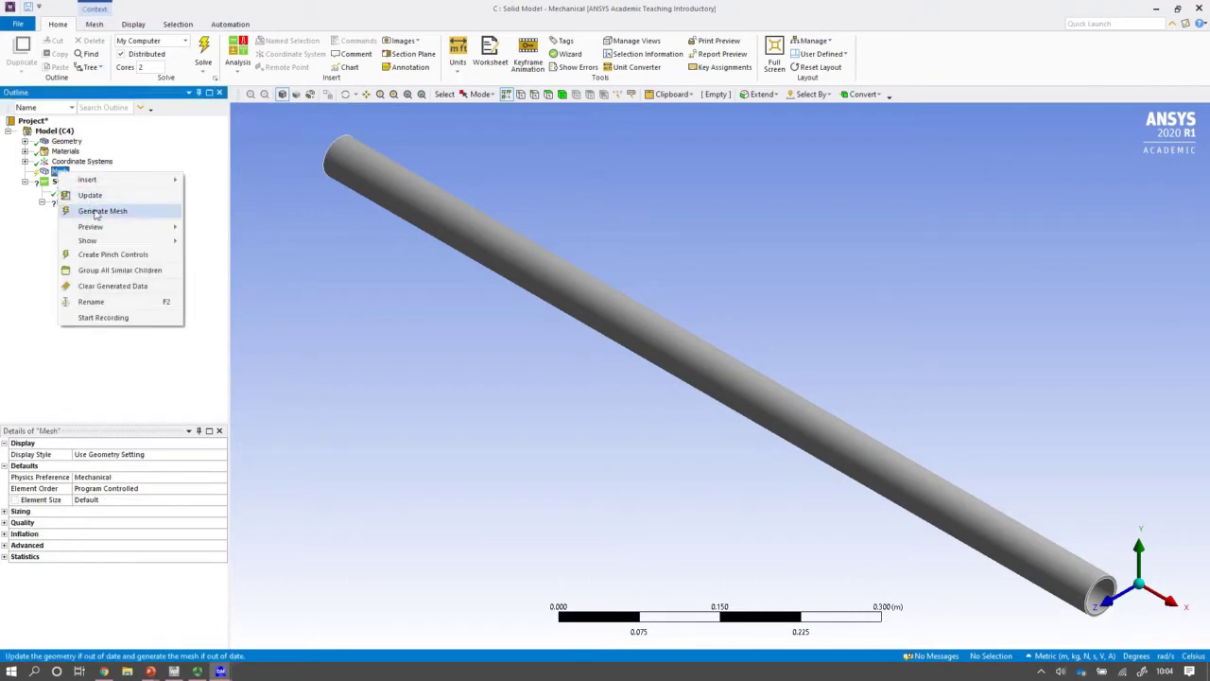
{"action": "left_click", "coordinate": [97, 212]}
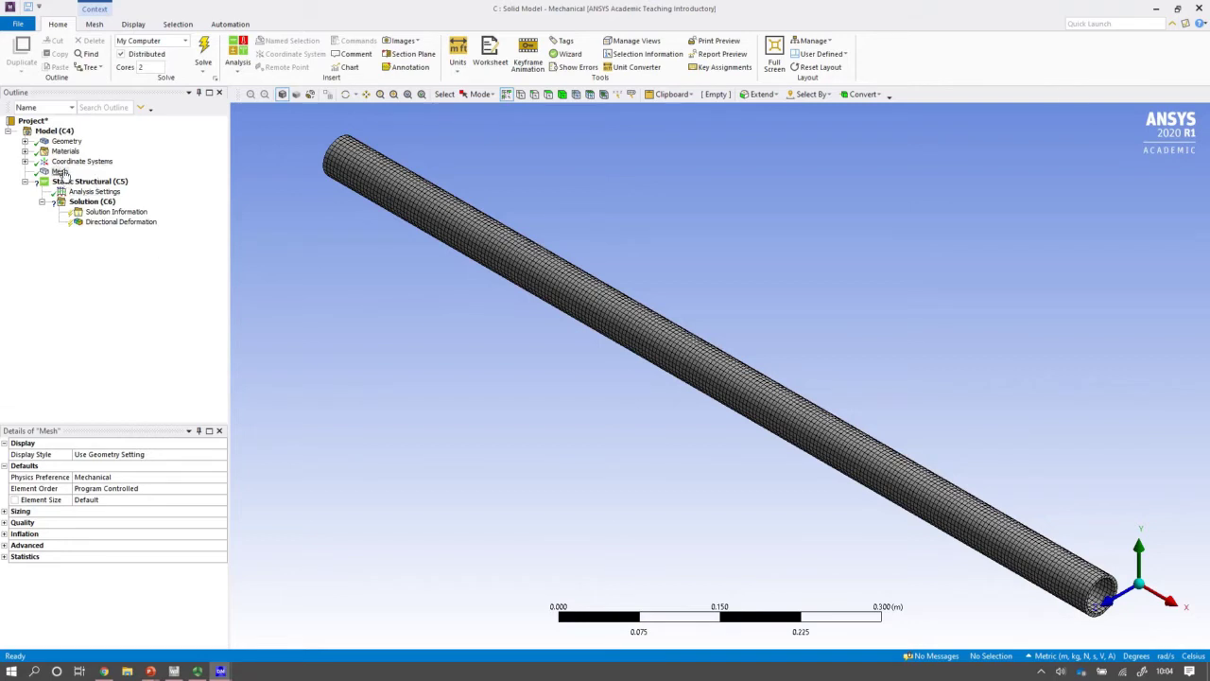
- Add a 50 mm Body Sizing to the tube, with units set to Metric (mm, kg, N, s, mV, mA)
{"action": "right_click", "coordinate": [59, 172]}
{"action": "mouse_move", "coordinate": [84, 179]}
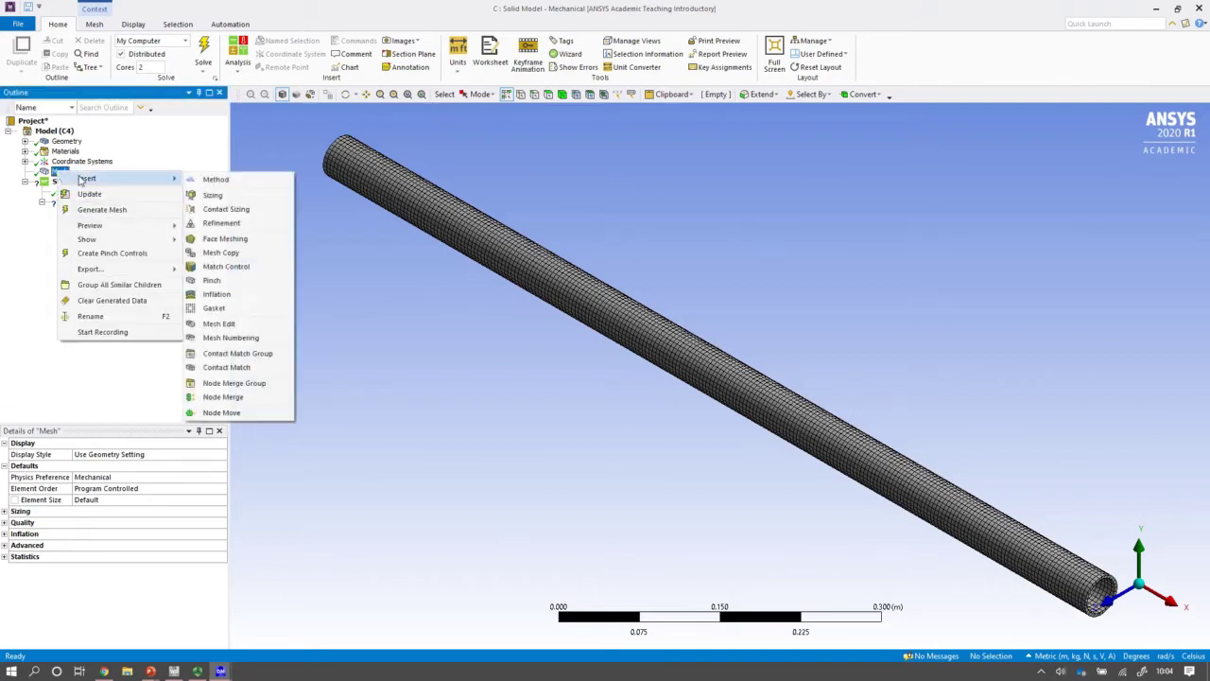
{"action": "left_click", "coordinate": [211, 195]}
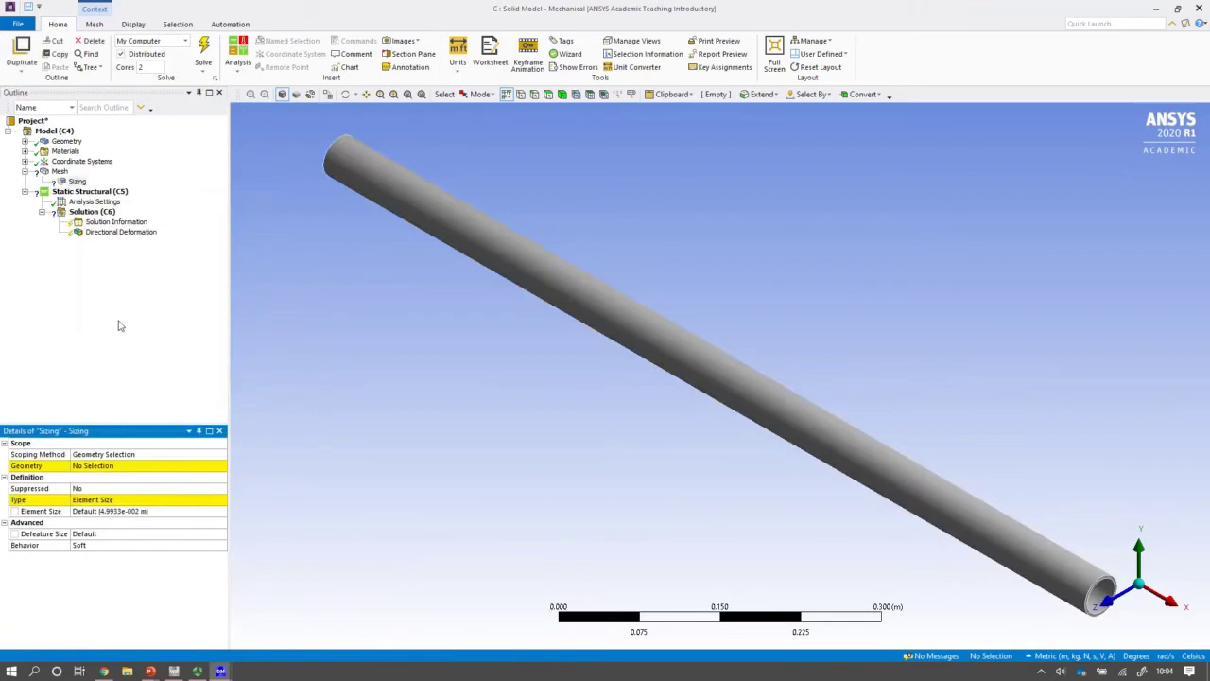
{"action": "left_click", "coordinate": [515, 262]}
{"action": "left_click", "coordinate": [95, 466]}
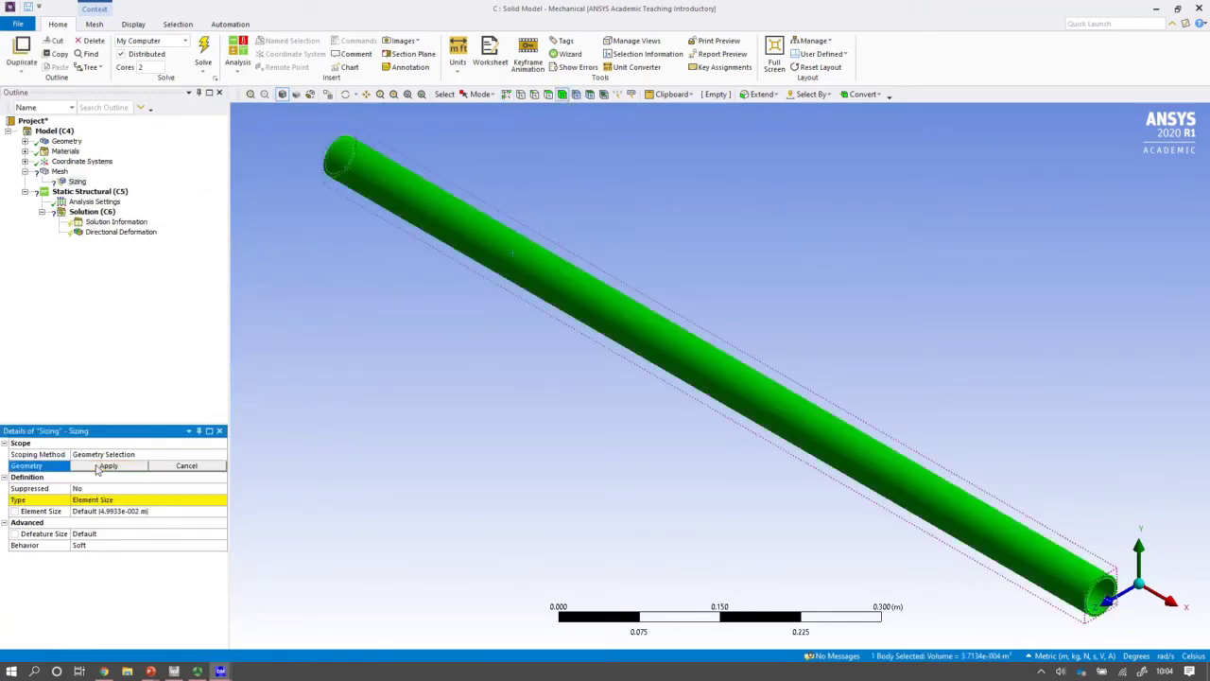
{"action": "left_click", "coordinate": [91, 466]}
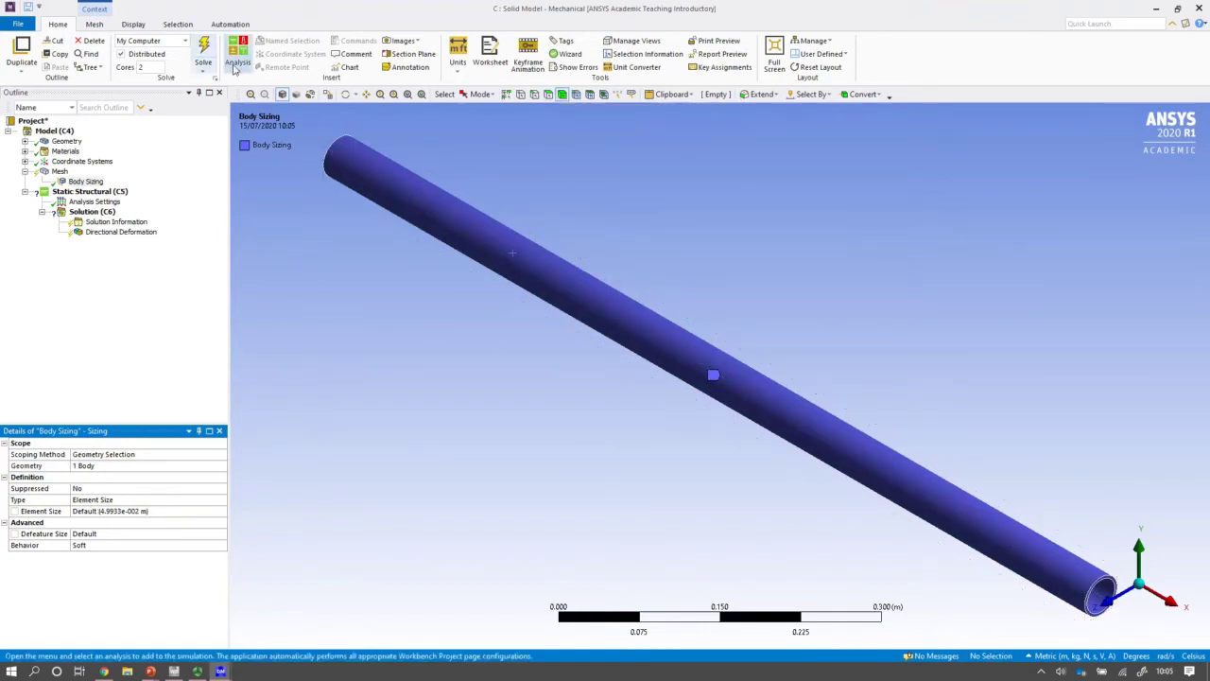
{"action": "left_click", "coordinate": [460, 70]}
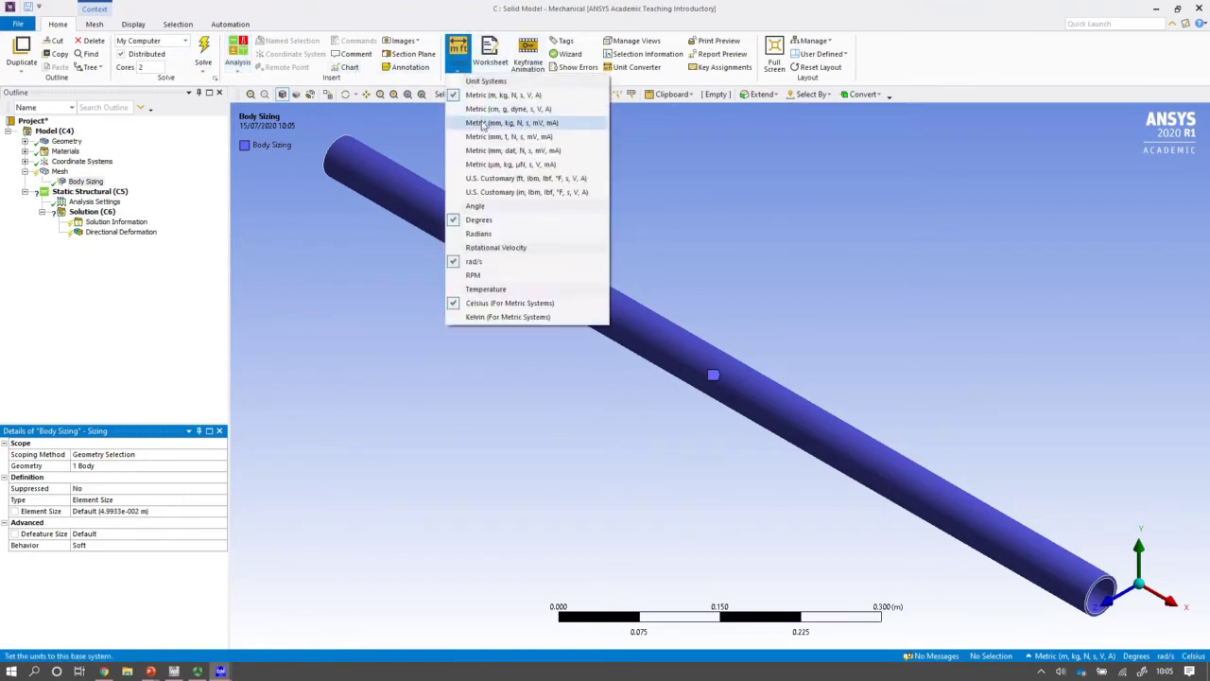
{"action": "left_click", "coordinate": [487, 123]}
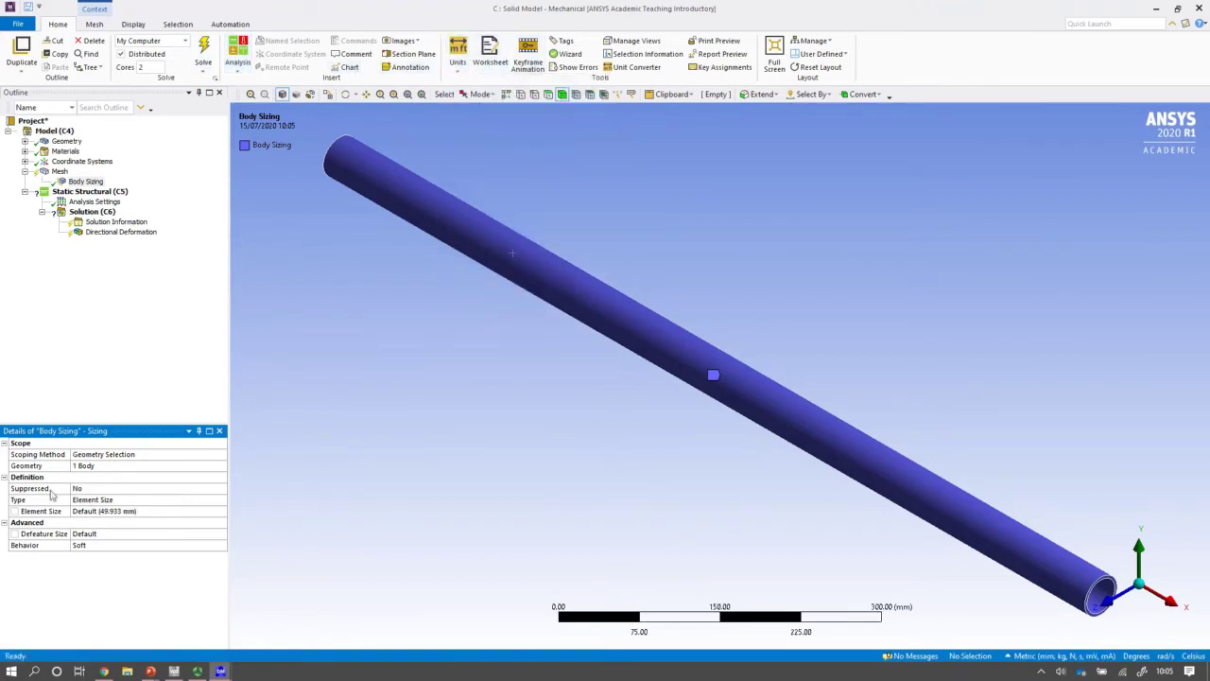
{"action": "left_click", "coordinate": [109, 512]}
{"action": "key", "text": "Return"}
- Regenerate the mesh under the 50 mm Body Sizing
{"action": "right_click", "coordinate": [58, 172]}
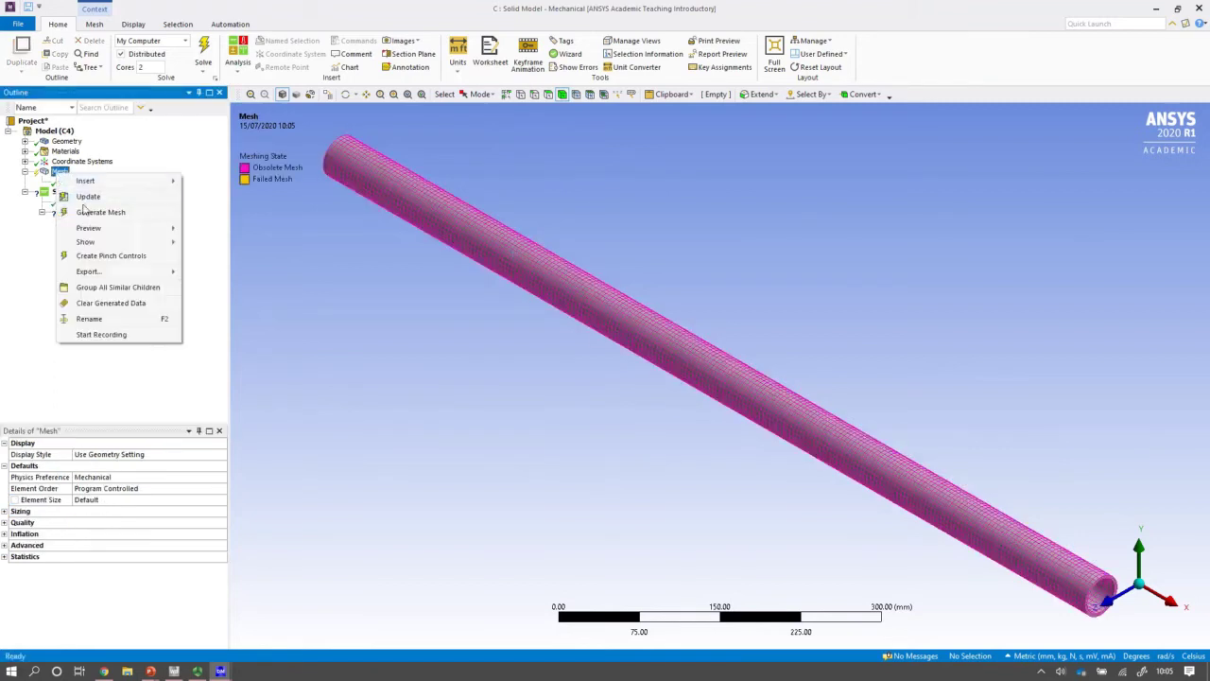
{"action": "left_click", "coordinate": [90, 213]}
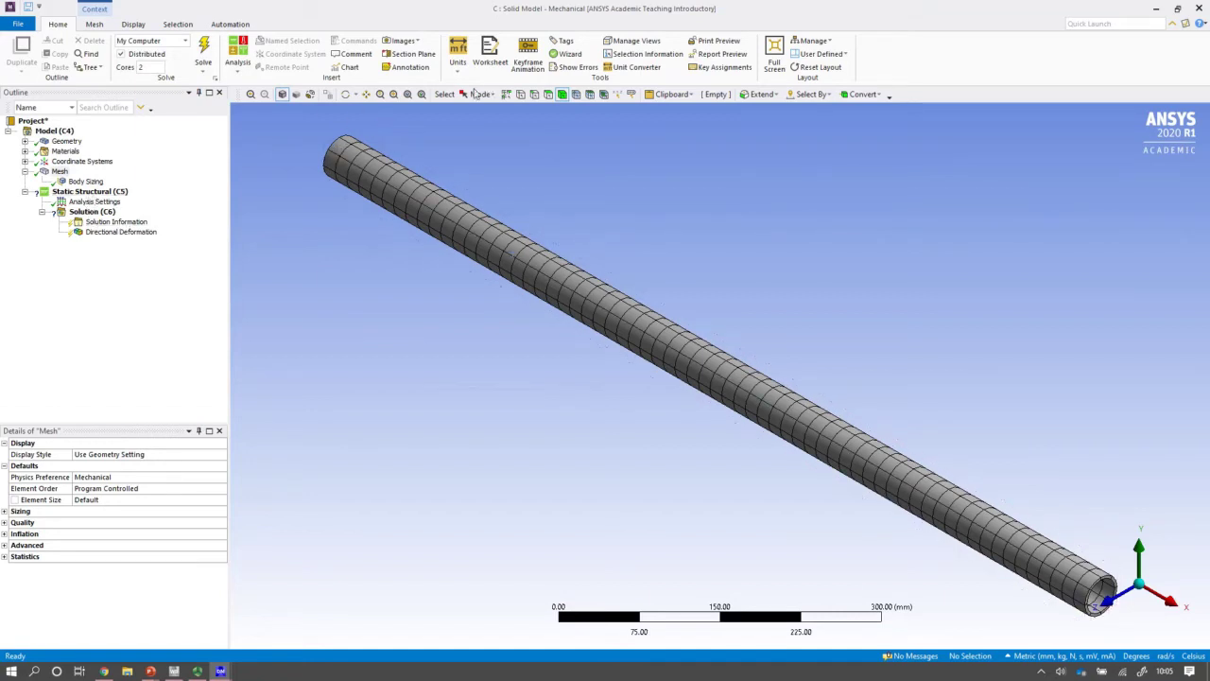
- Orbit to the tube's near end and insert a Fixed Support under Static Structural
{"action": "left_click", "coordinate": [348, 99]}
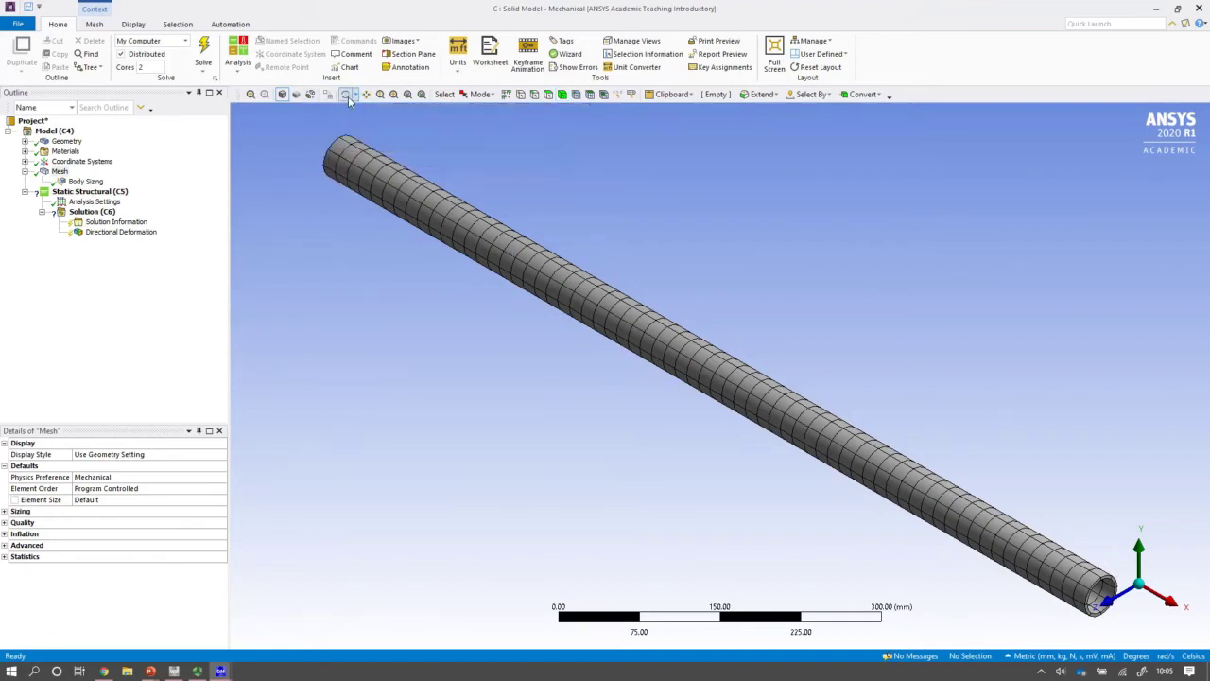
{"action": "left_click", "coordinate": [346, 168]}
{"action": "left_click_drag", "start_coordinate": [692, 390], "coordinate": [662, 353]}
{"action": "left_click", "coordinate": [662, 357]}
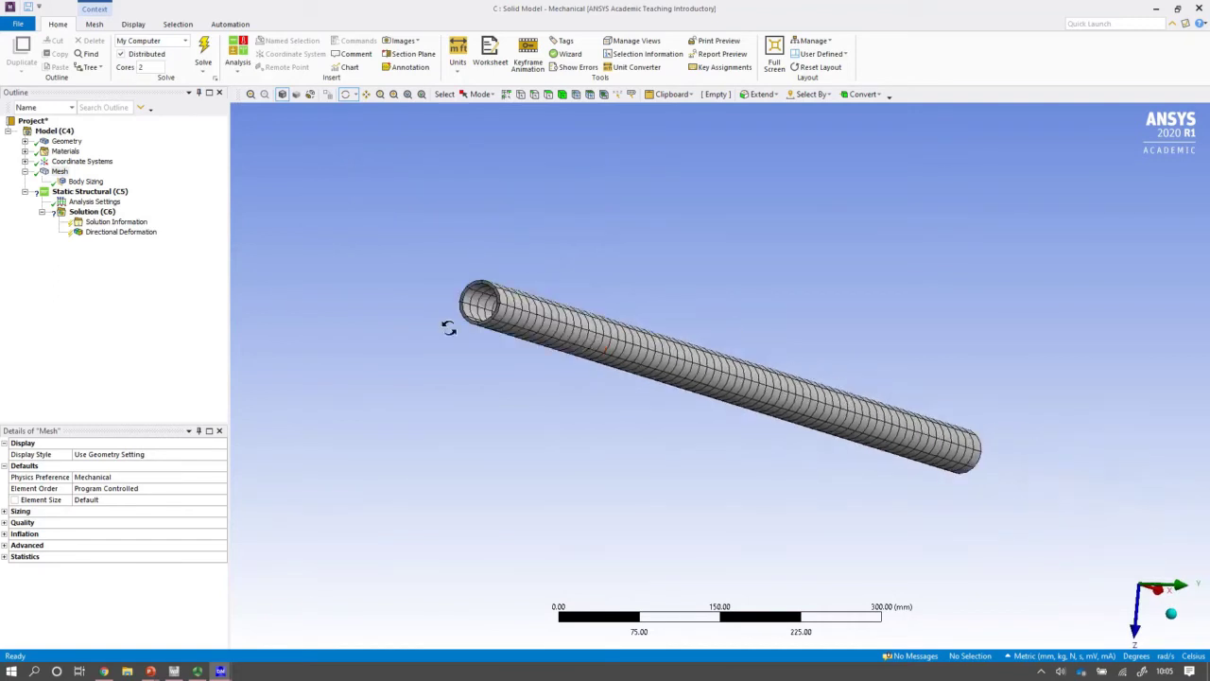
{"action": "left_click", "coordinate": [480, 308]}
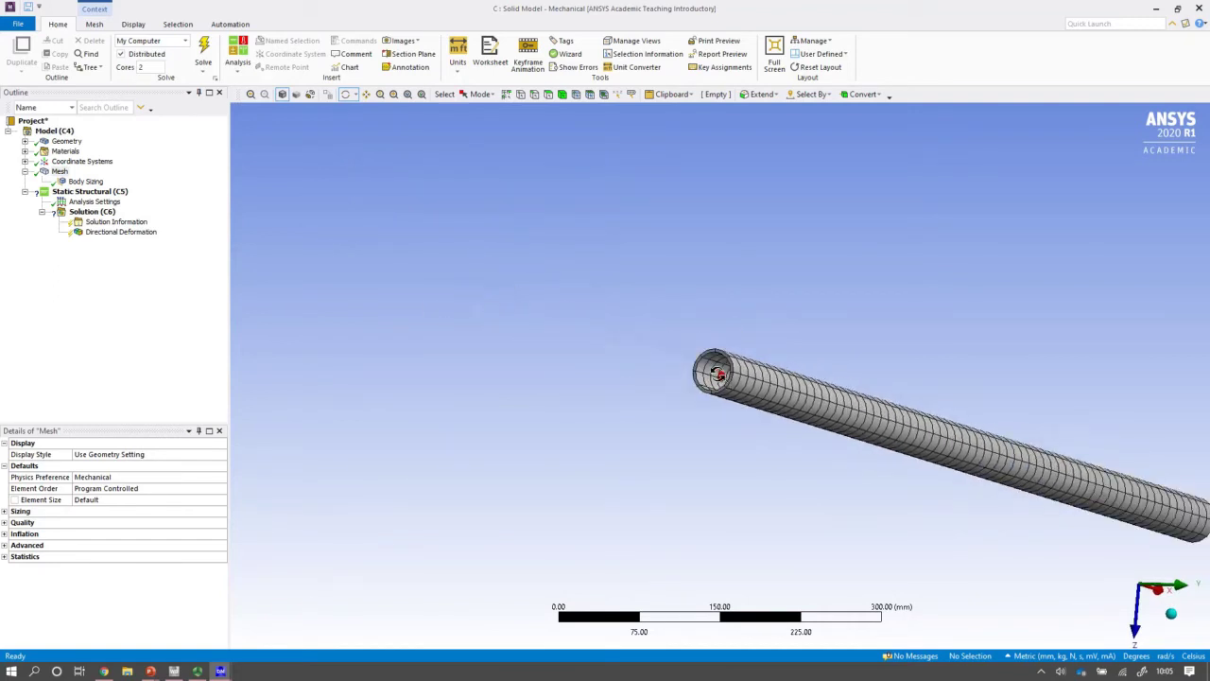
{"action": "left_click", "coordinate": [85, 192]}
{"action": "right_click", "coordinate": [84, 193]}
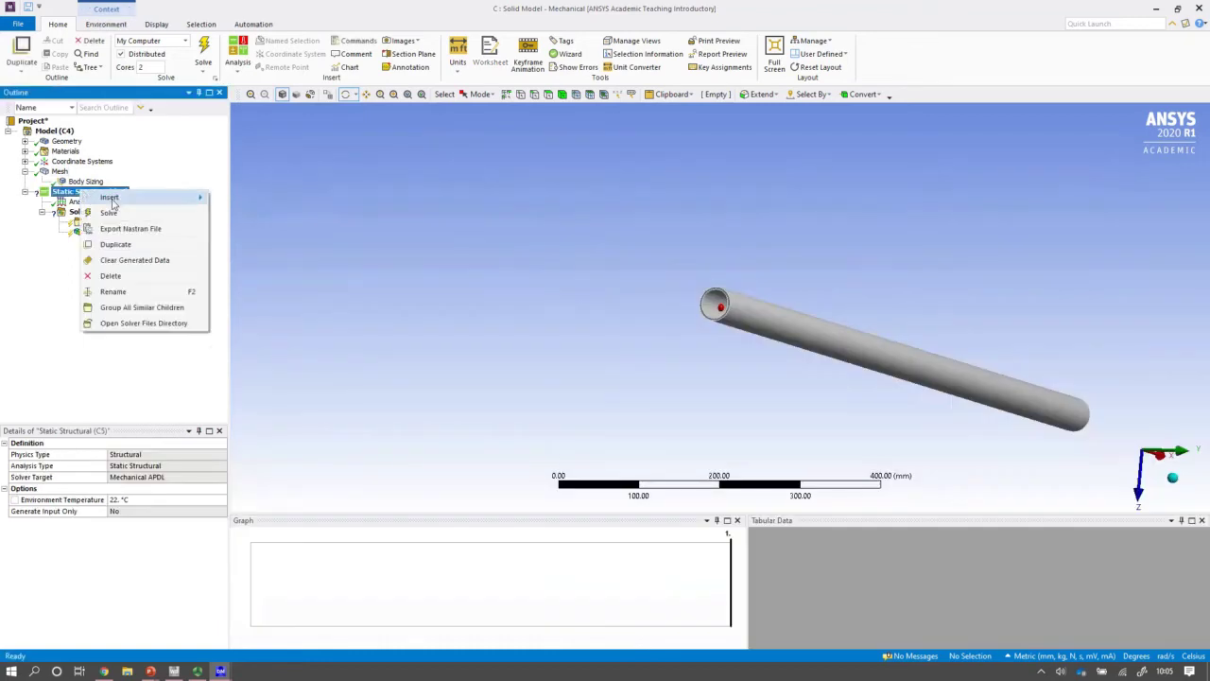
{"action": "mouse_move", "coordinate": [108, 195]}
{"action": "left_click", "coordinate": [255, 386]}
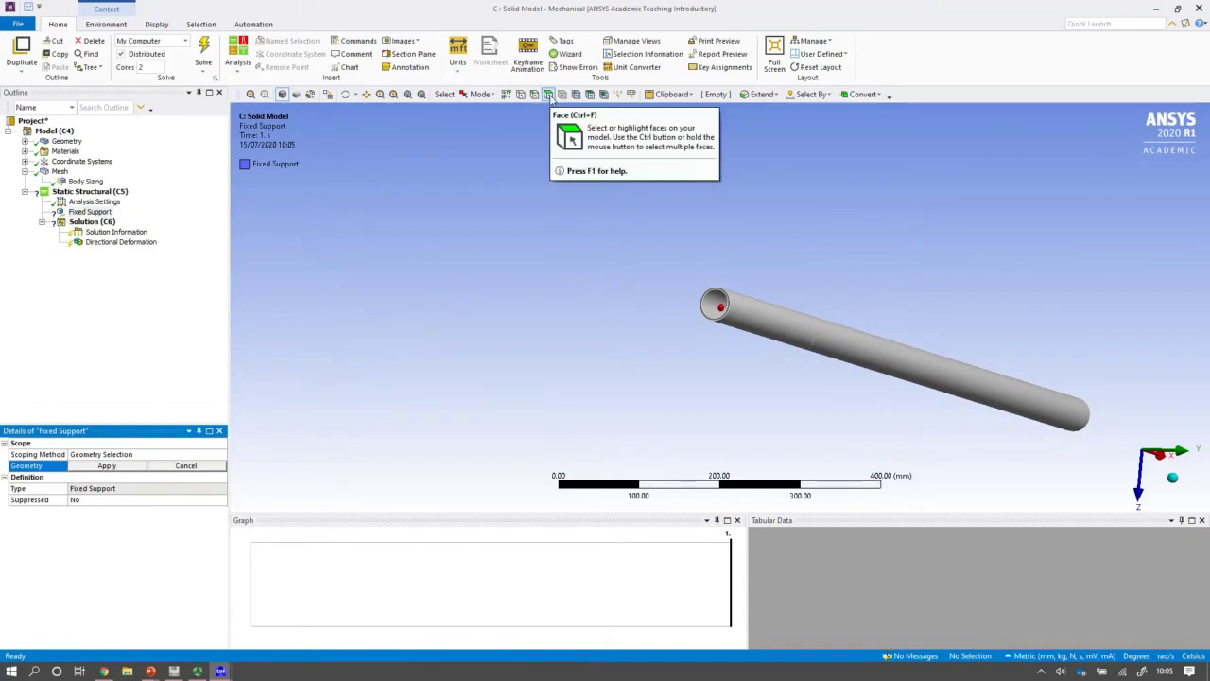
- Scope the Fixed Support to the tube's near end face, then return to isometric view
{"action": "left_click", "coordinate": [720, 299]}
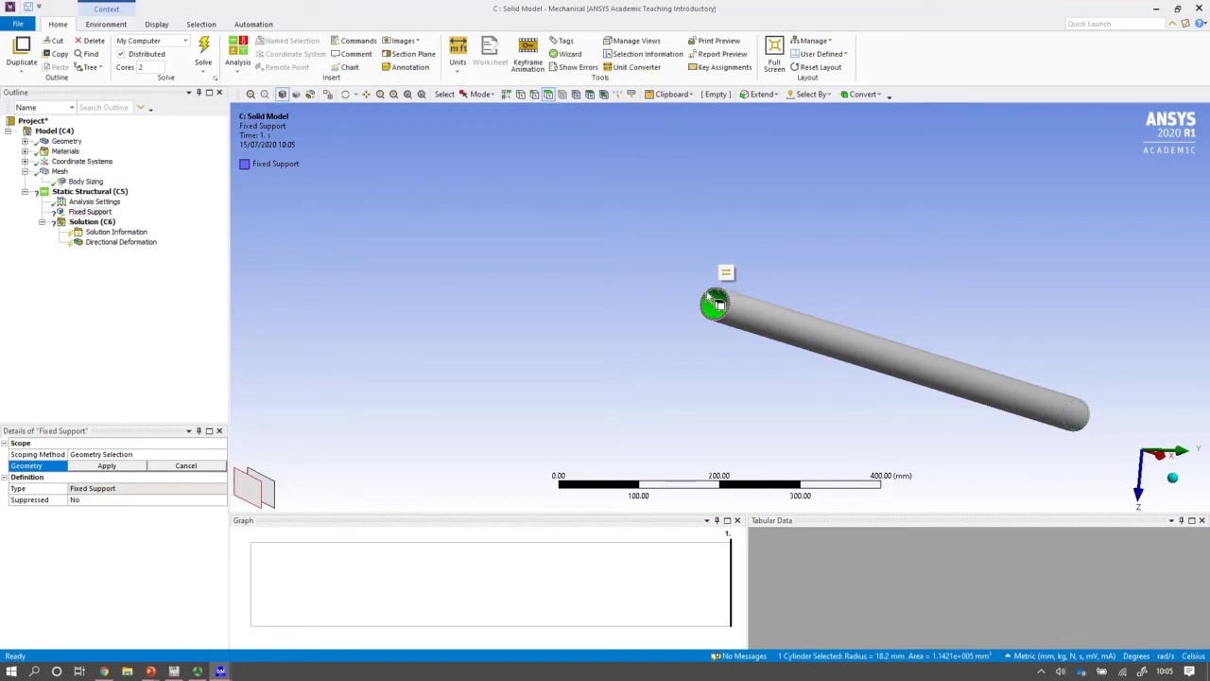
{"action": "left_click", "coordinate": [716, 304]}
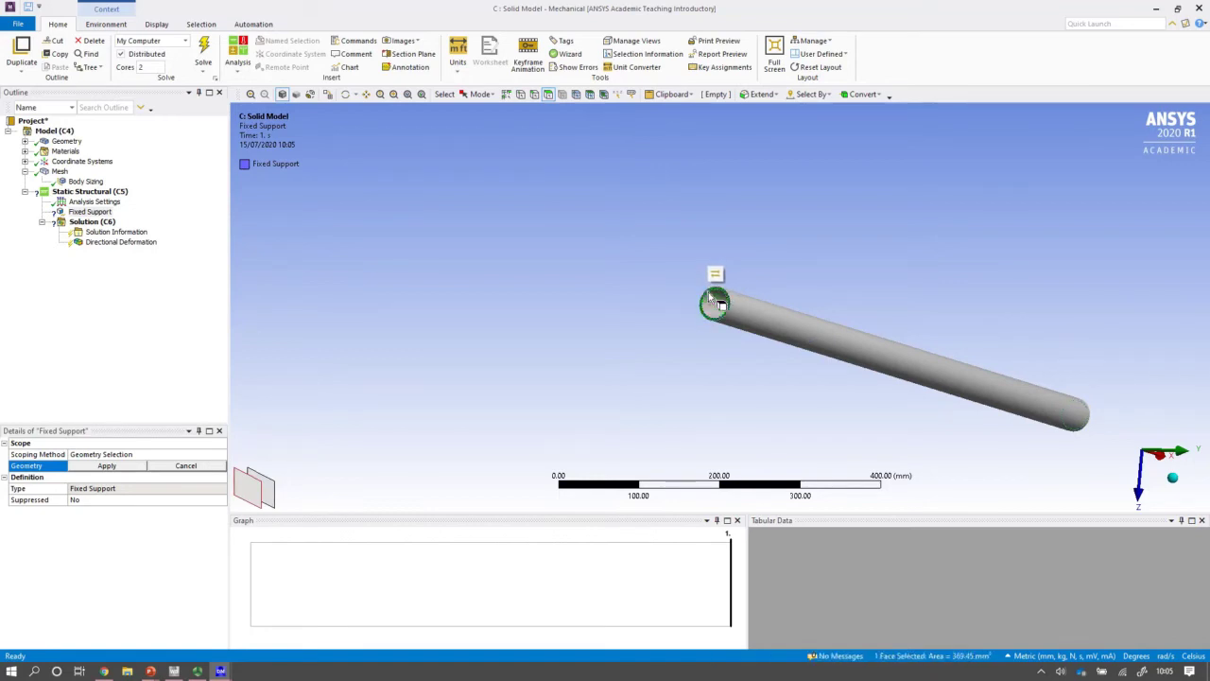
{"action": "left_click", "coordinate": [106, 466]}
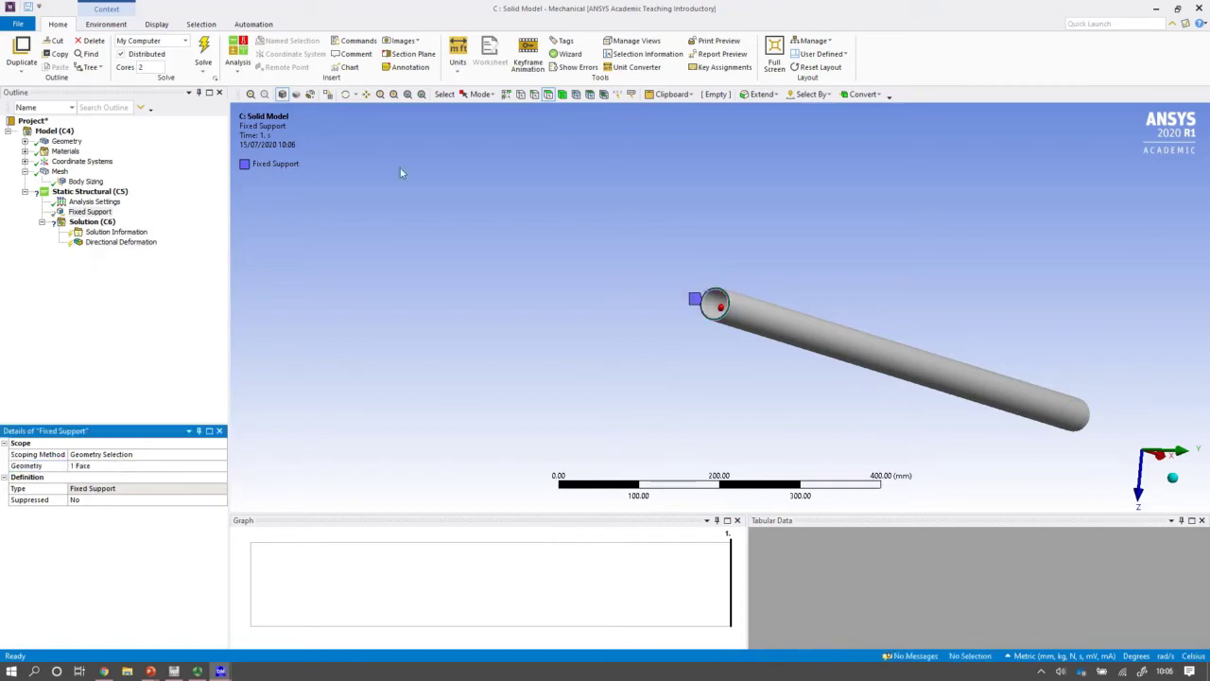
{"action": "left_click", "coordinate": [1172, 477]}
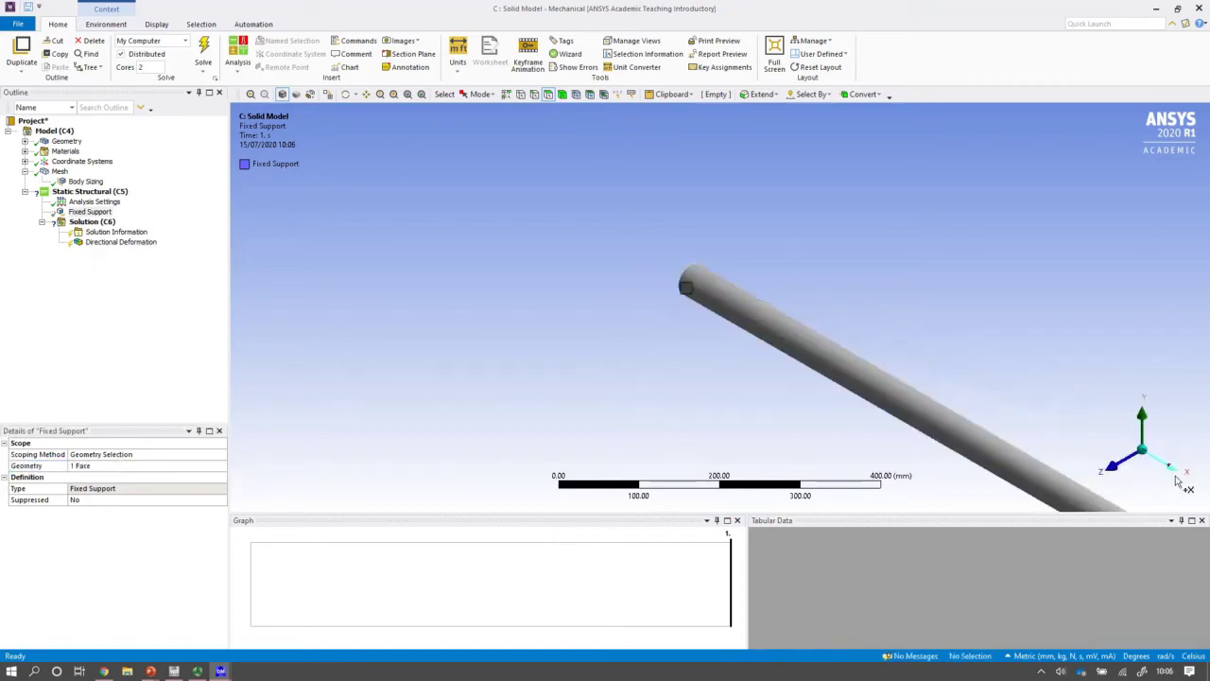
- Insert a Force load on the Static Structural analysis and scope it to the tube's free end face
{"action": "left_click", "coordinate": [408, 94]}
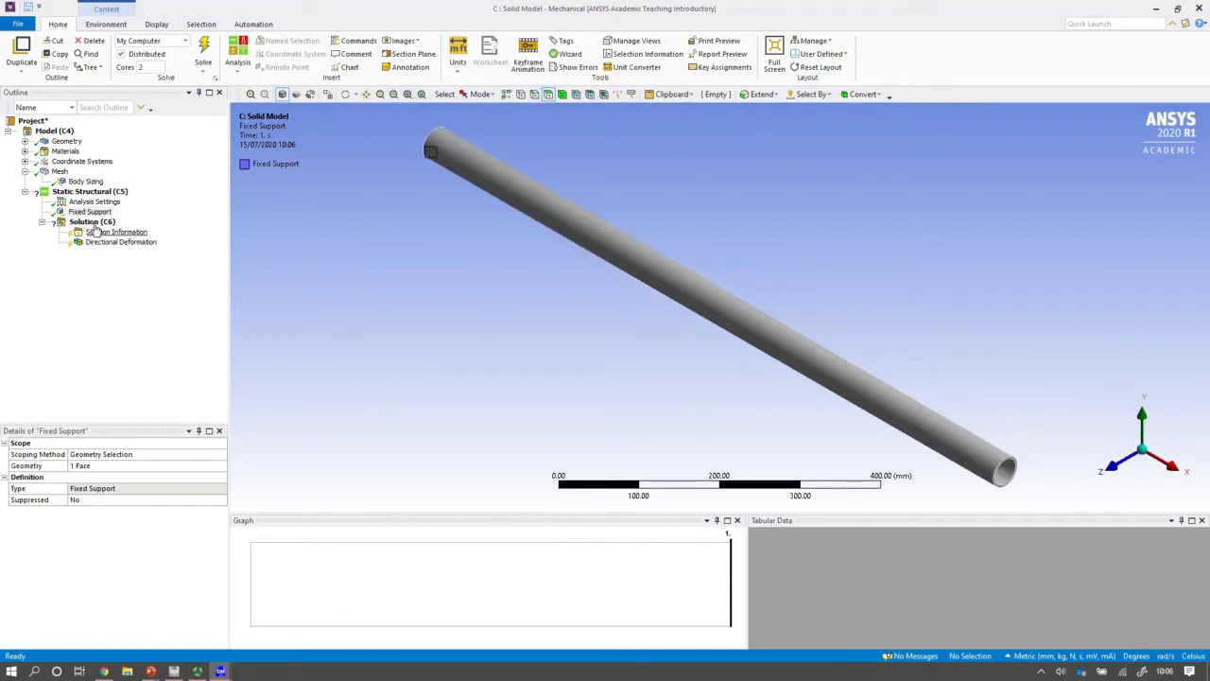
{"action": "right_click", "coordinate": [83, 190]}
{"action": "mouse_move", "coordinate": [113, 196]}
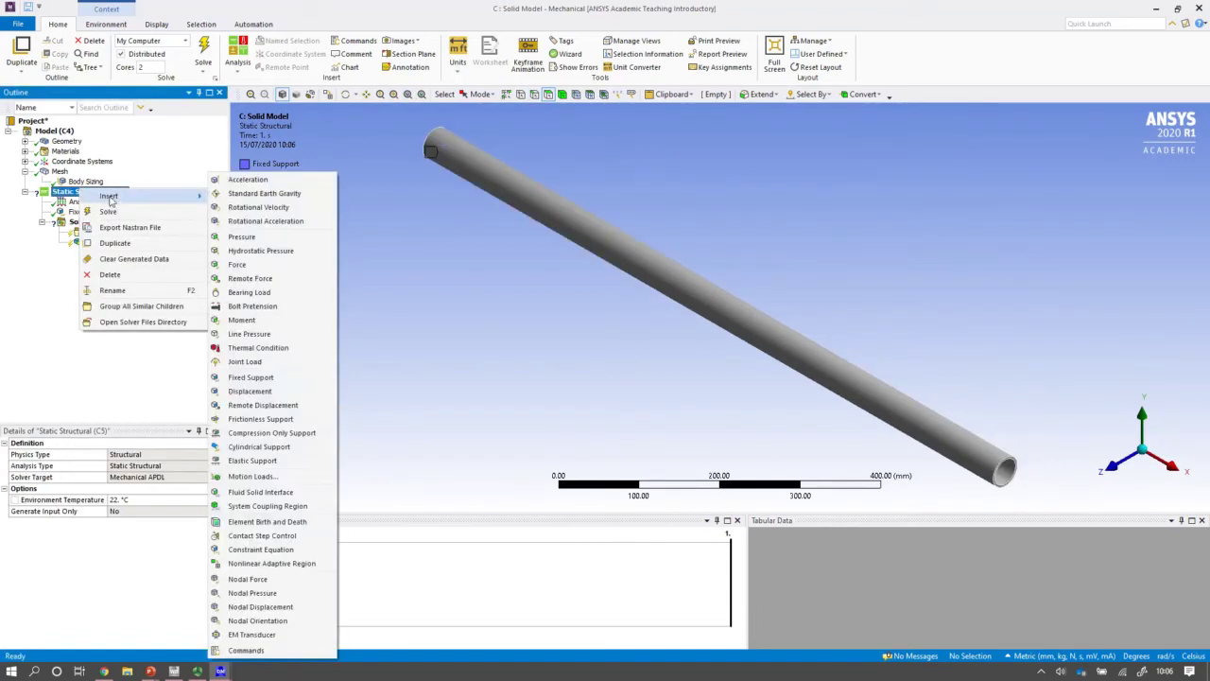
{"action": "left_click", "coordinate": [250, 269]}
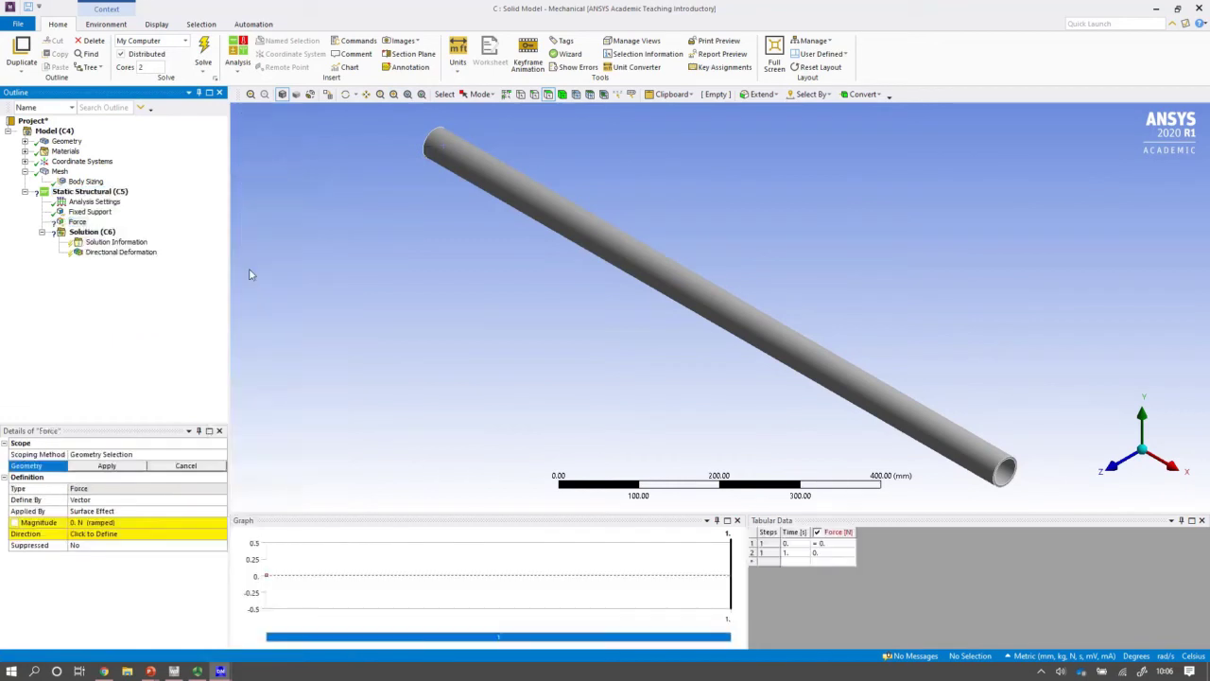
{"action": "left_click", "coordinate": [1019, 465]}
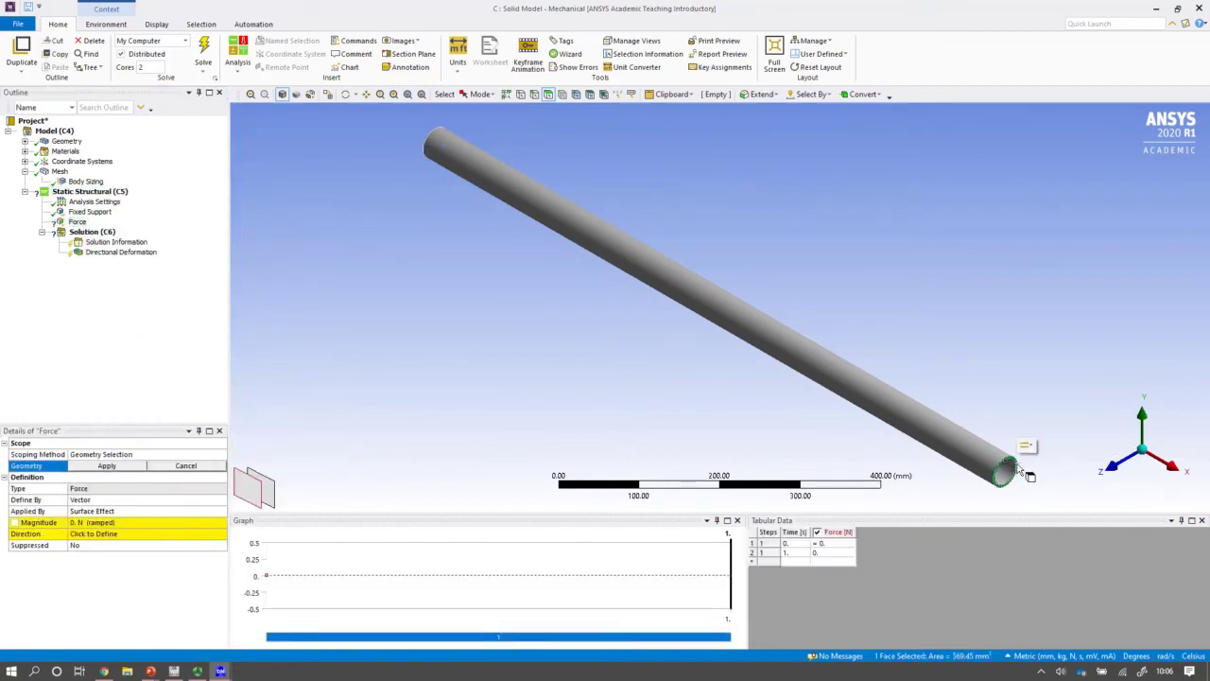
{"action": "left_click", "coordinate": [108, 466]}
- Define the force by Components with a Y component of -100 N
{"action": "left_click", "coordinate": [132, 500]}
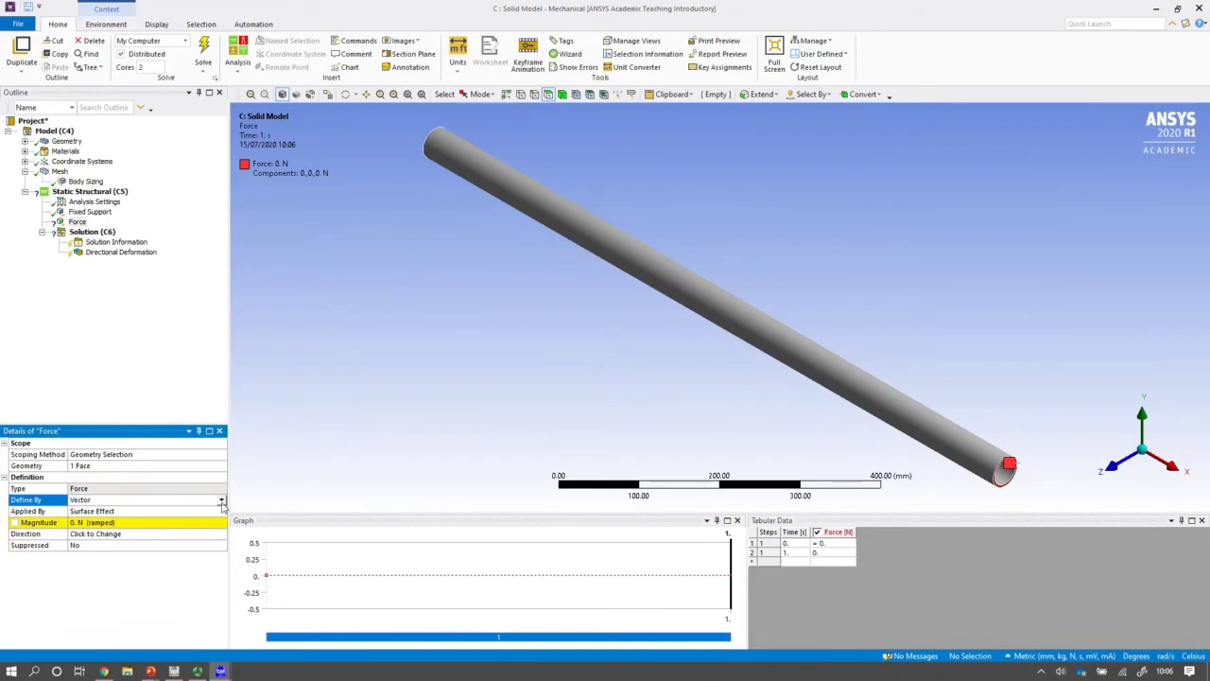
{"action": "left_click", "coordinate": [222, 499]}
{"action": "left_click", "coordinate": [94, 510]}
{"action": "left_click", "coordinate": [110, 546]}
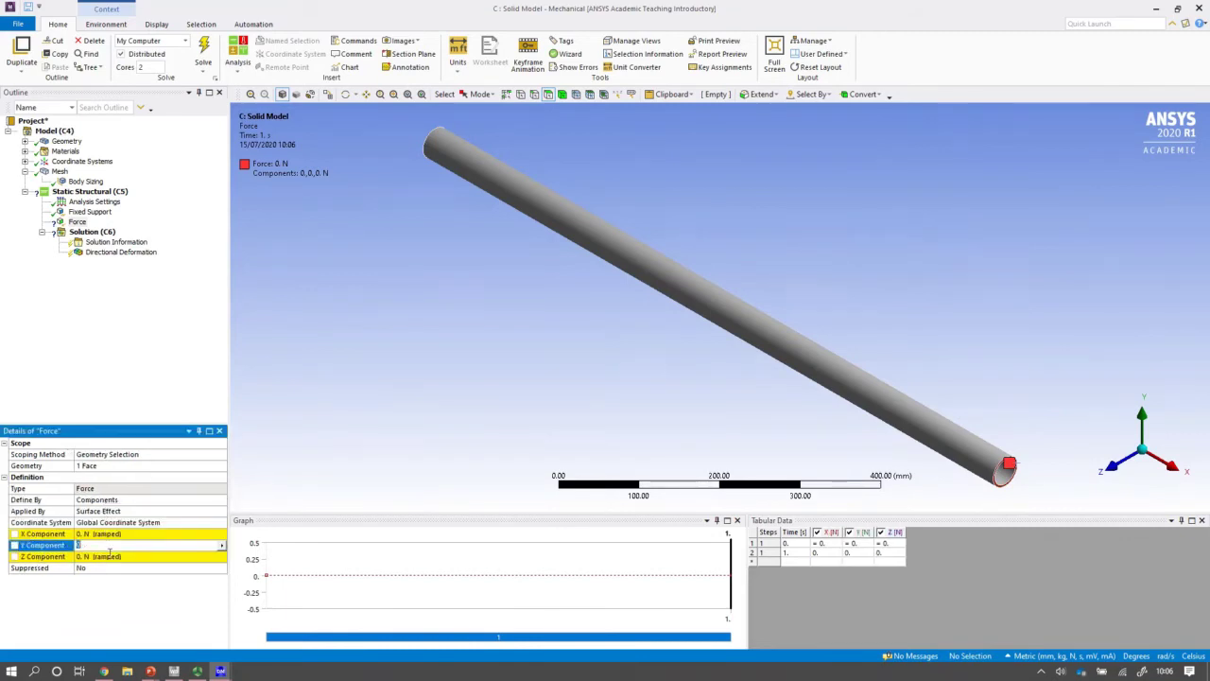
{"action": "type", "text": "-100"}
{"action": "key", "text": "Return"}
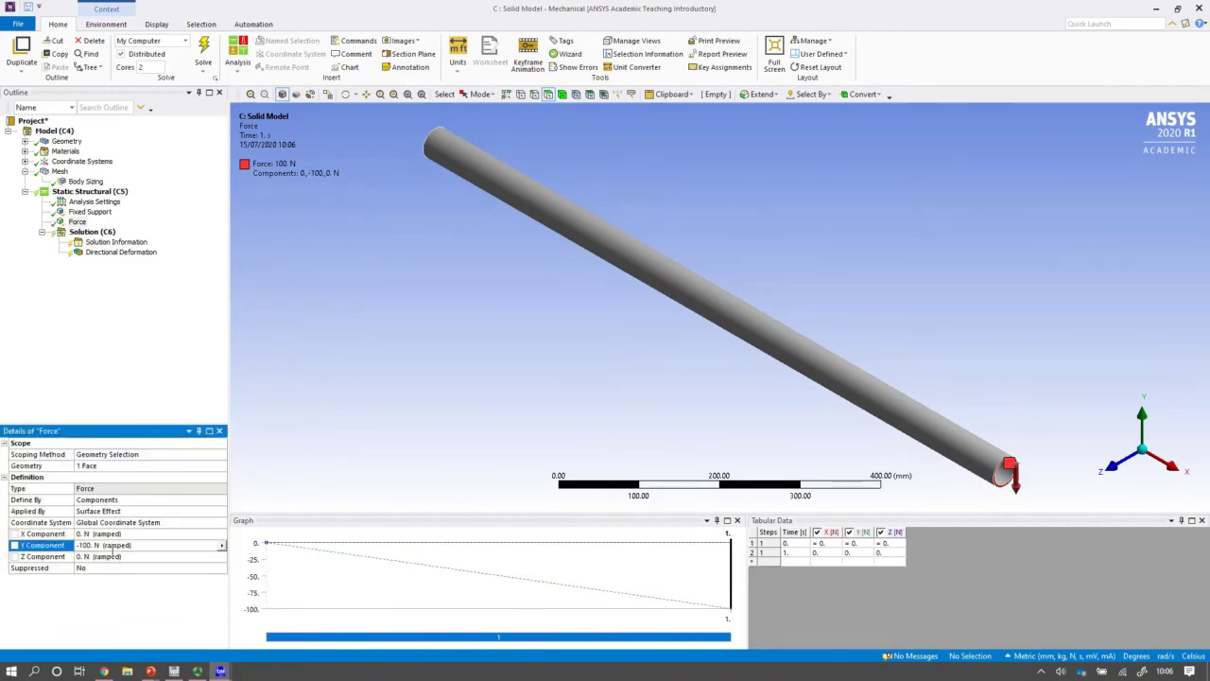
- Insert a Directional Deformation result, then delete the extra Directional Deformation 2
{"action": "right_click", "coordinate": [85, 233]}
{"action": "mouse_move", "coordinate": [115, 244]}
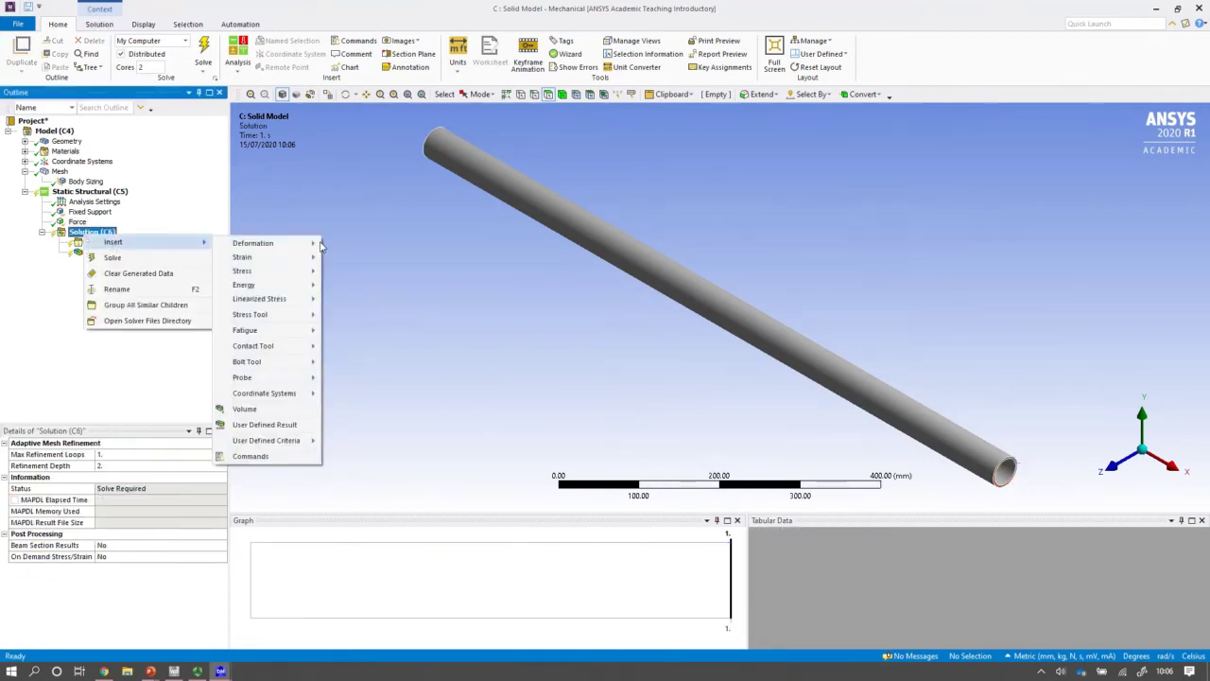
{"action": "mouse_move", "coordinate": [320, 244]}
{"action": "left_click", "coordinate": [354, 257]}
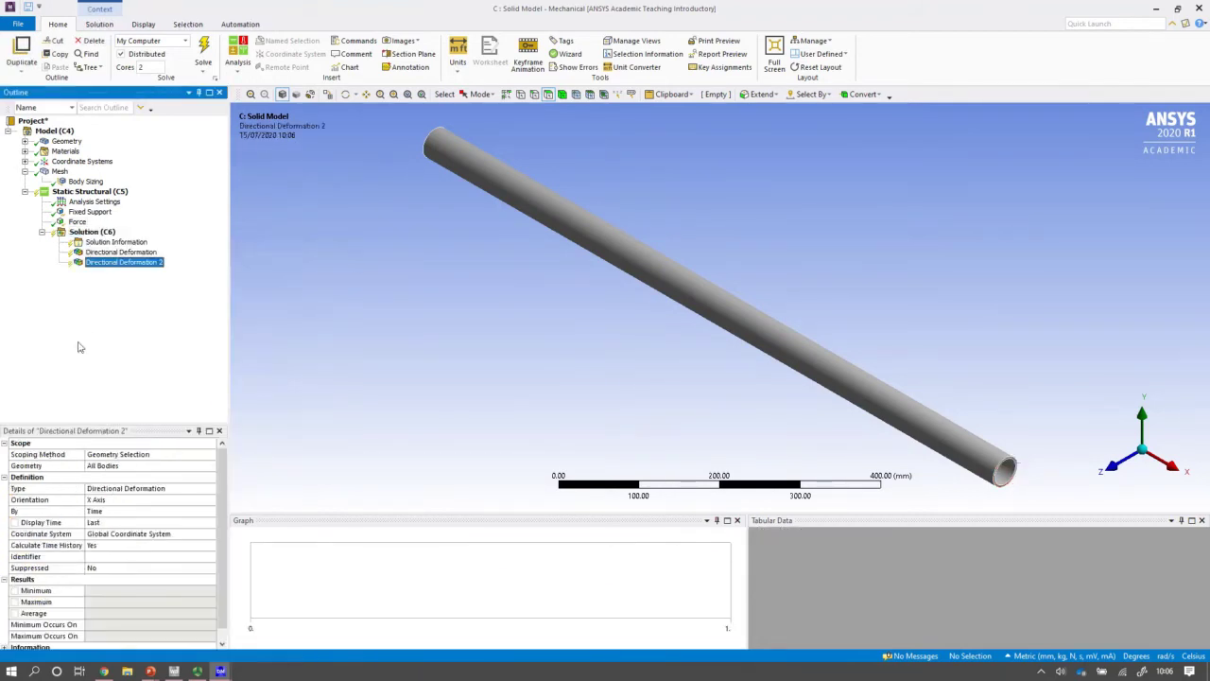
{"action": "right_click", "coordinate": [143, 268]}
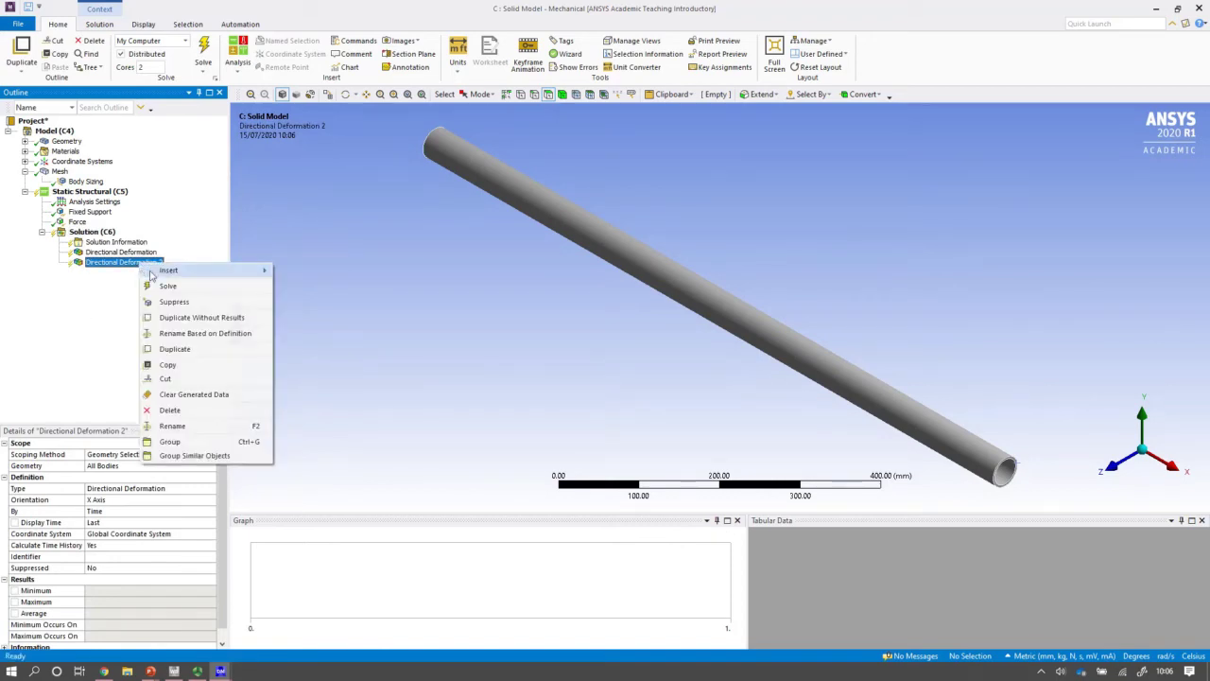
{"action": "left_click", "coordinate": [175, 413]}
{"action": "left_click", "coordinate": [589, 386]}
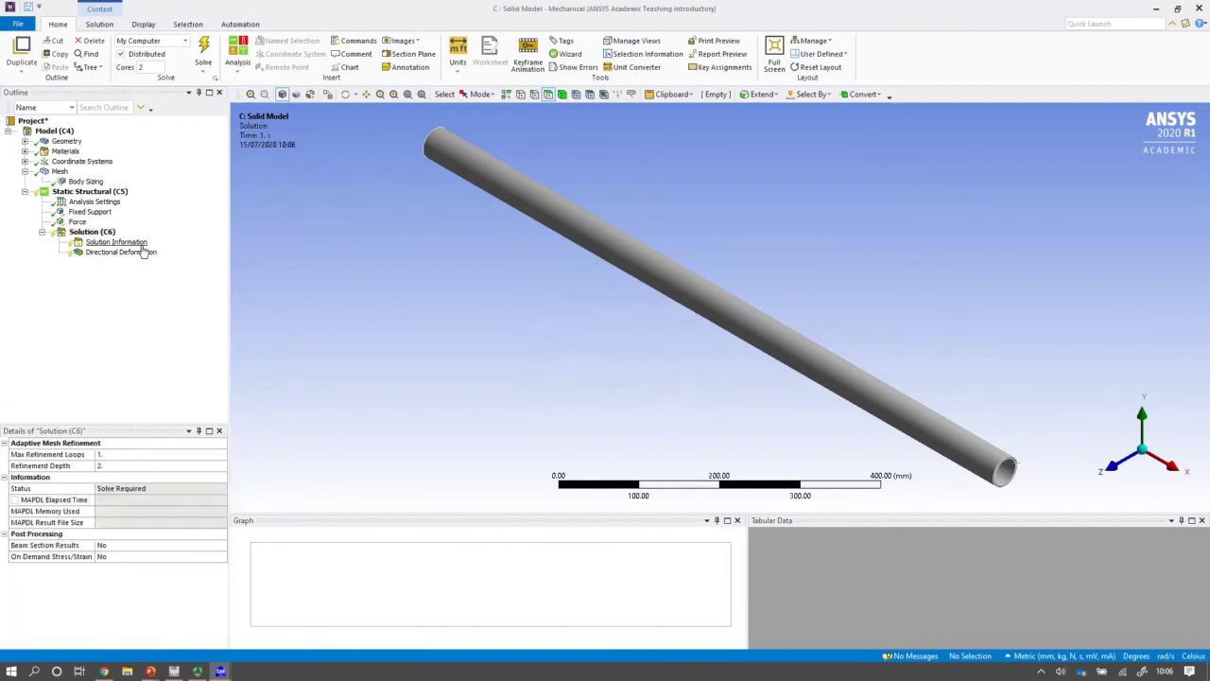
- Set the remaining Directional Deformation's orientation to Y Axis
{"action": "left_click", "coordinate": [142, 251]}
{"action": "left_click", "coordinate": [112, 501]}
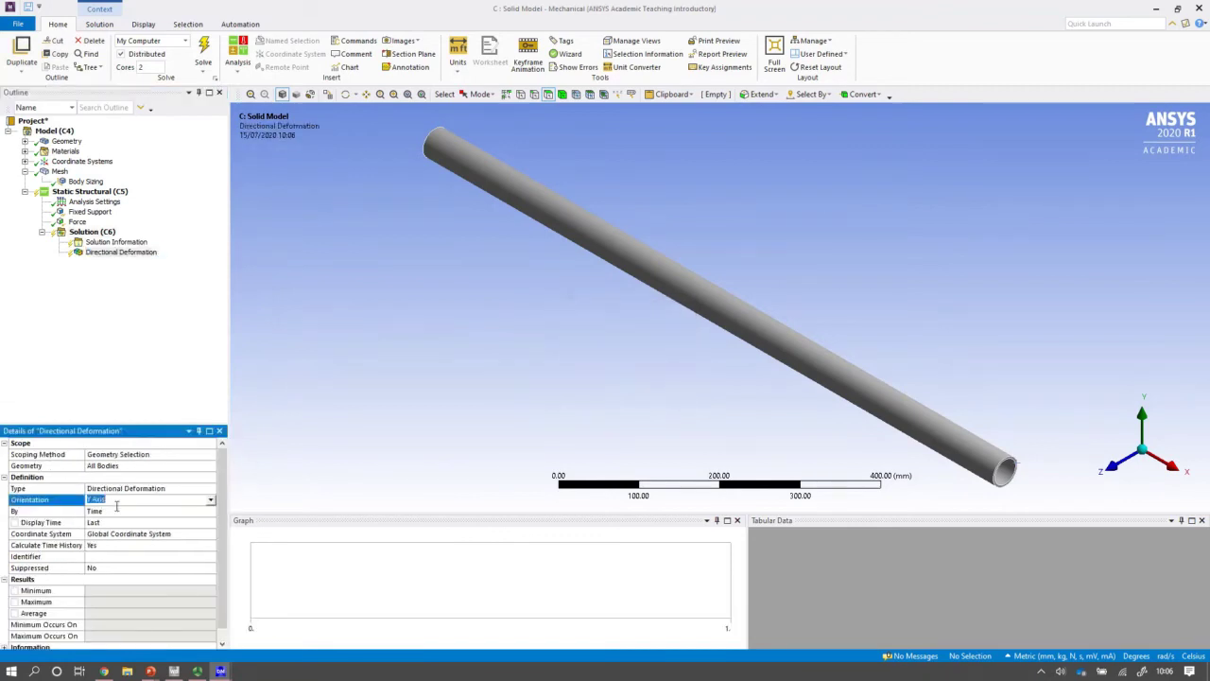
{"action": "left_click", "coordinate": [211, 501]}
{"action": "left_click", "coordinate": [109, 522]}
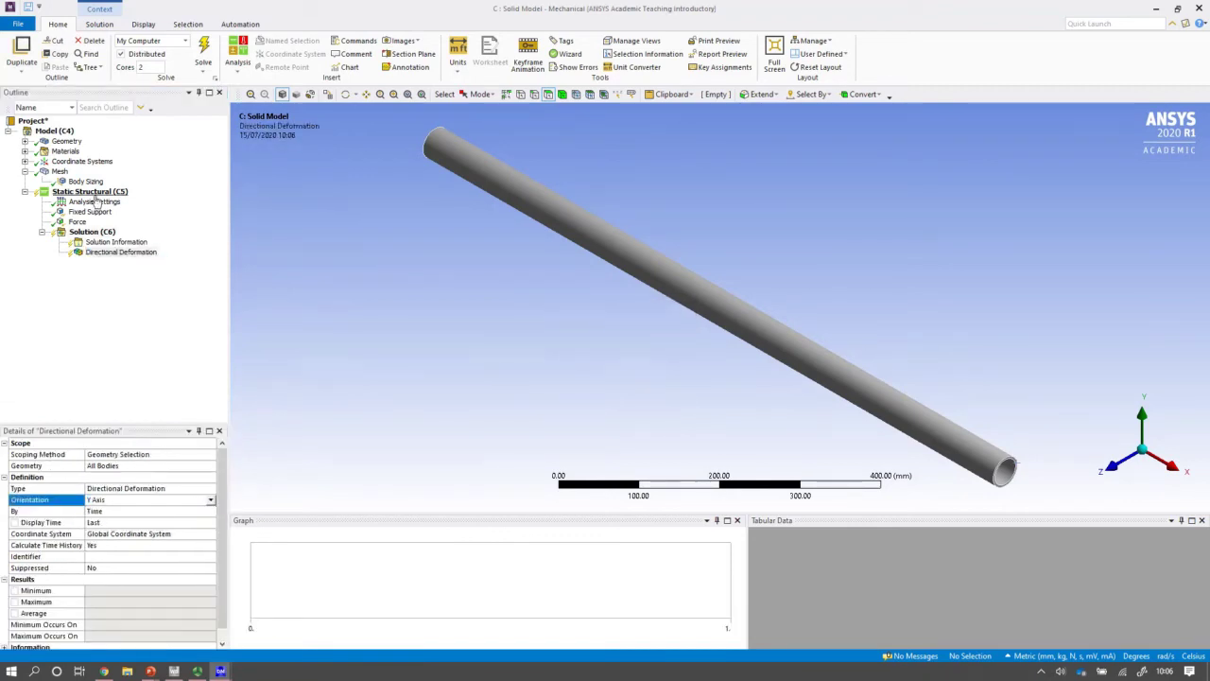
- Solve, view the tube from the front, and show the Y deformation reaching -2.3081 mm
{"action": "right_click", "coordinate": [95, 234]}
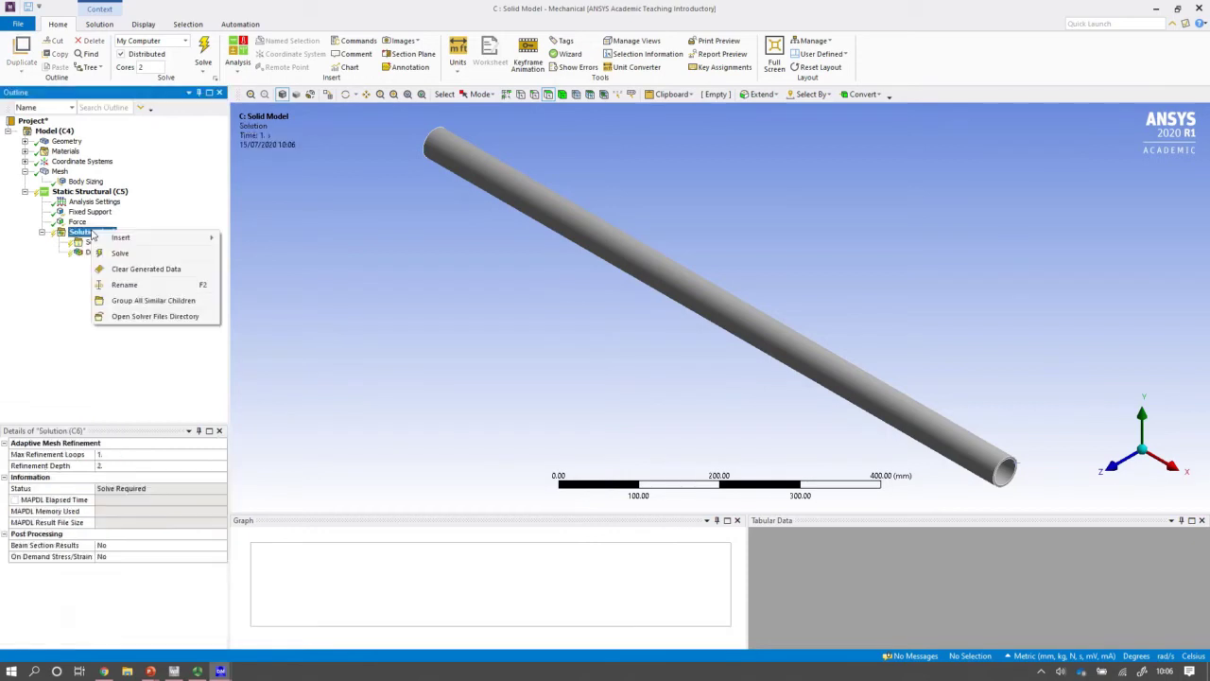
{"action": "left_click", "coordinate": [115, 255]}
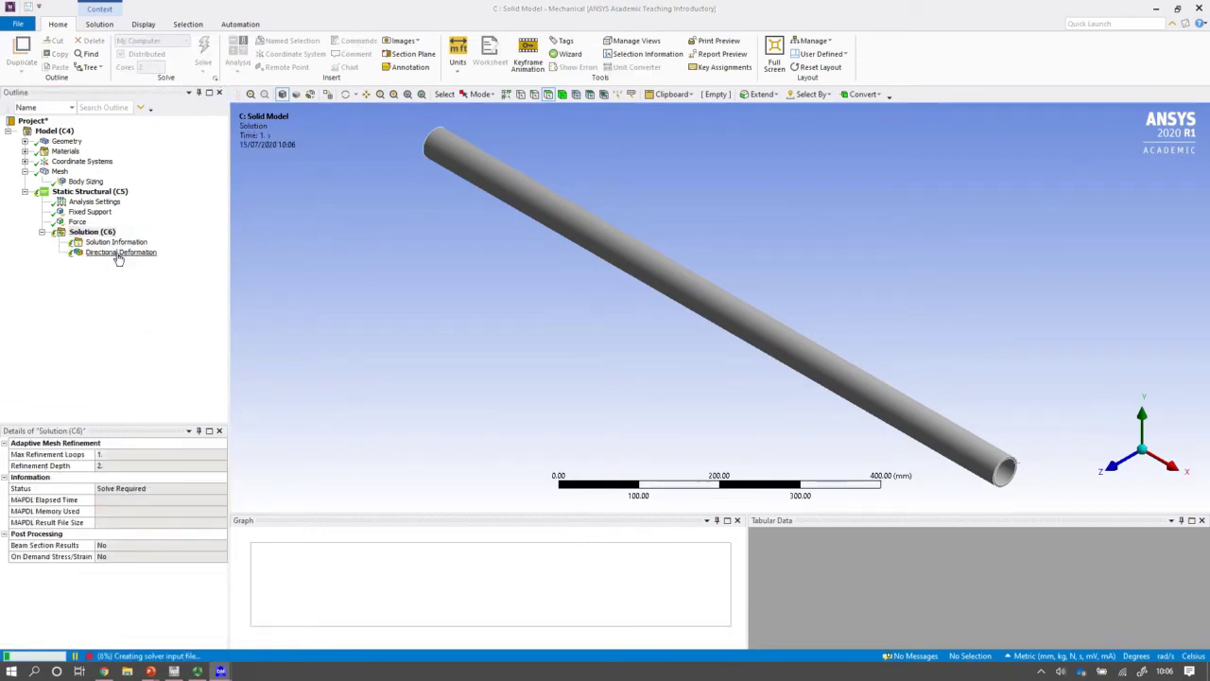
{"action": "left_click", "coordinate": [1114, 471]}
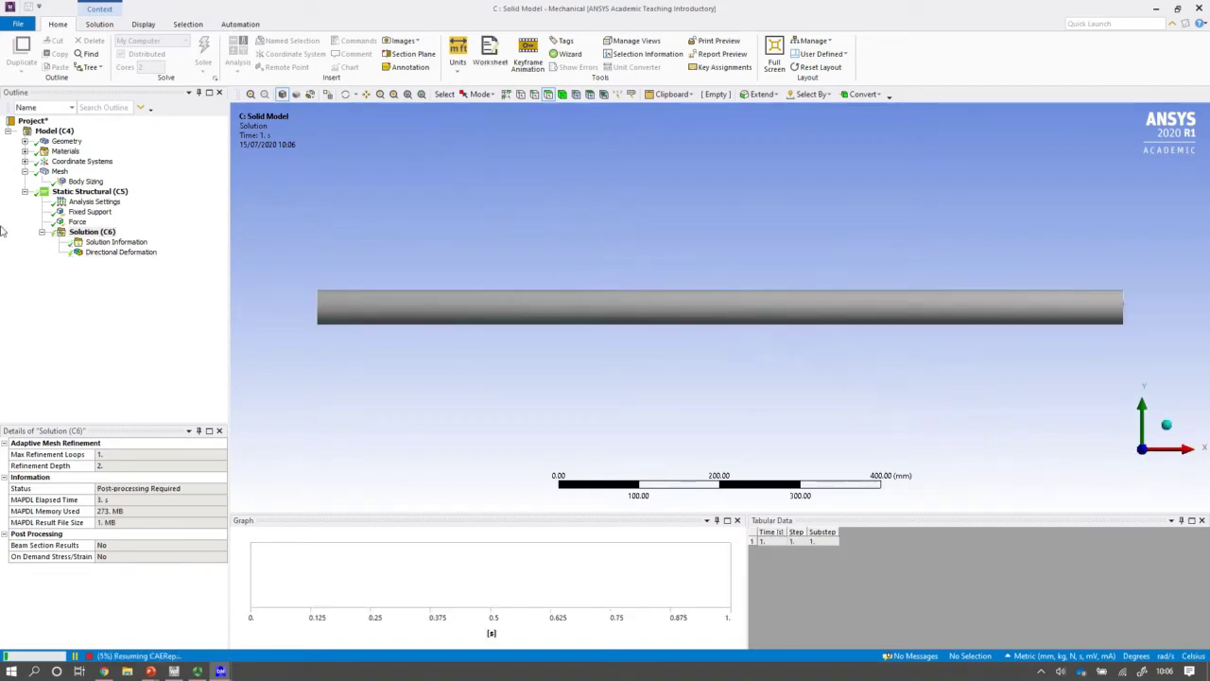
{"action": "left_click", "coordinate": [120, 252]}
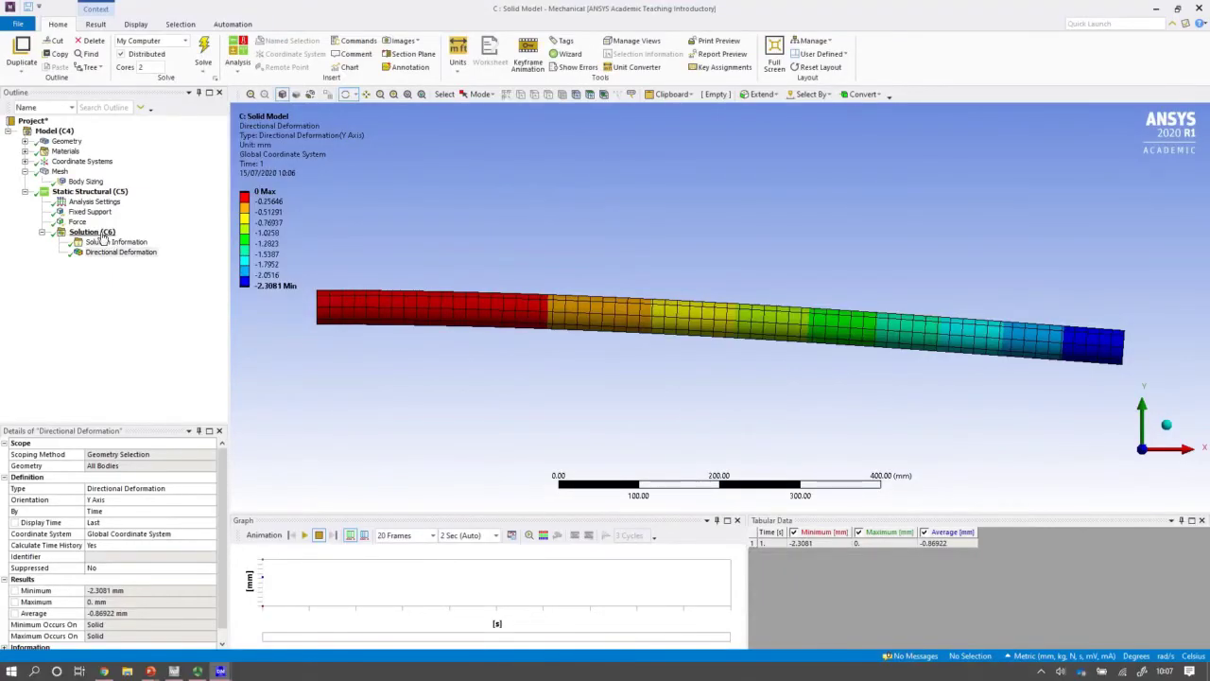
- Add an Equivalent (von-Mises) Stress result and evaluate all results, peaking at 30.696 MPa
{"action": "right_click", "coordinate": [100, 234]}
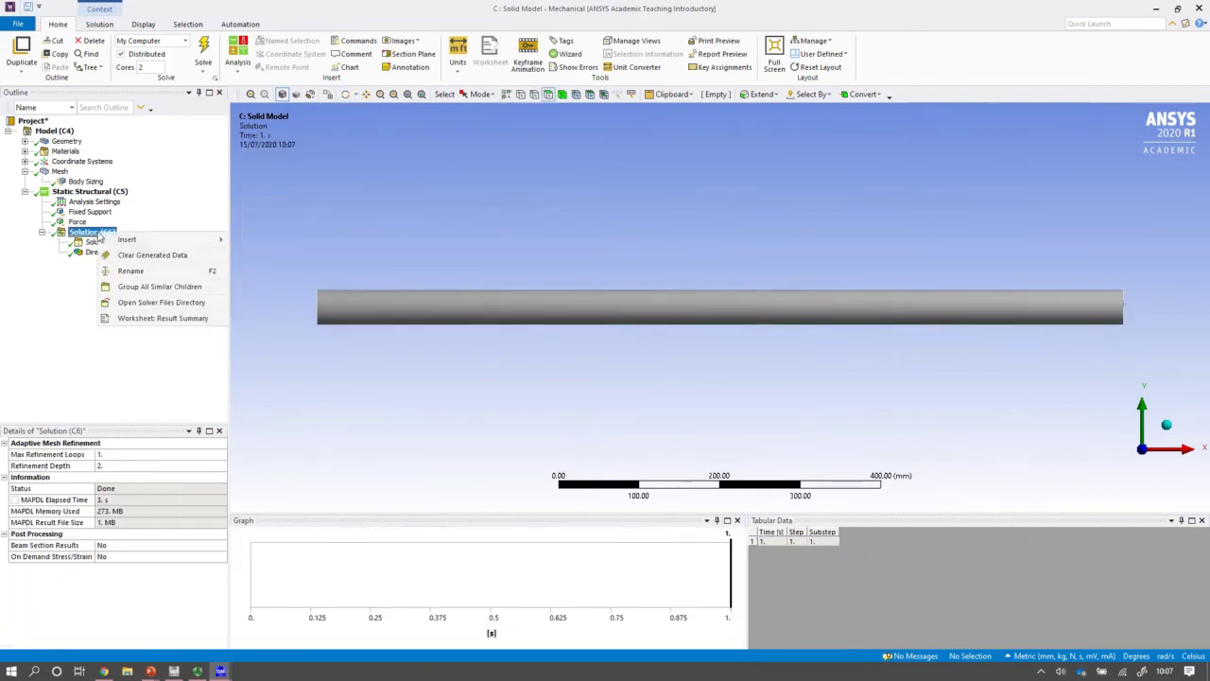
{"action": "mouse_move", "coordinate": [129, 244]}
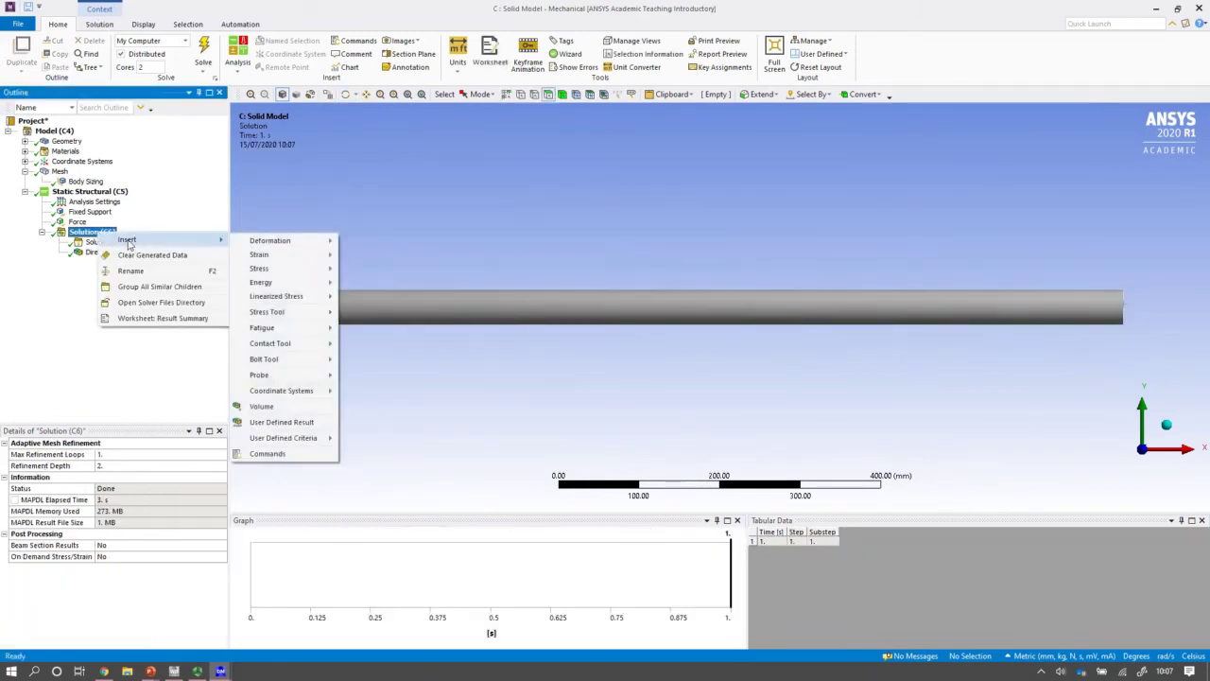
{"action": "mouse_move", "coordinate": [280, 274]}
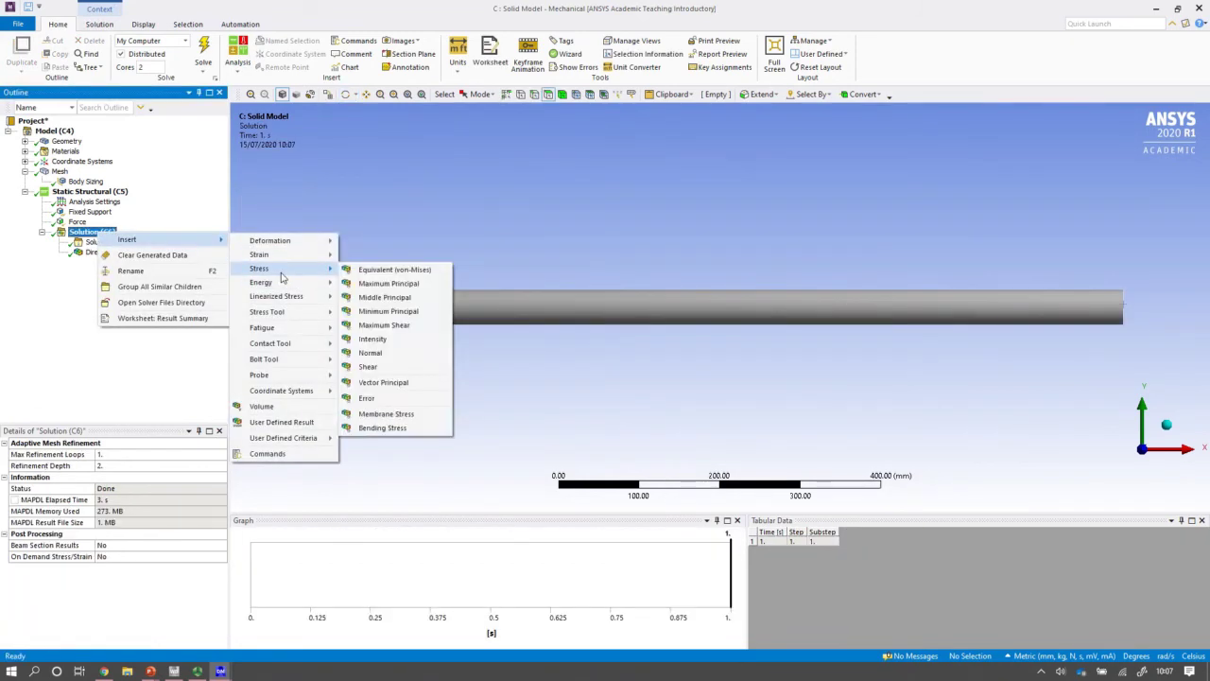
{"action": "left_click", "coordinate": [383, 274]}
{"action": "right_click", "coordinate": [131, 264]}
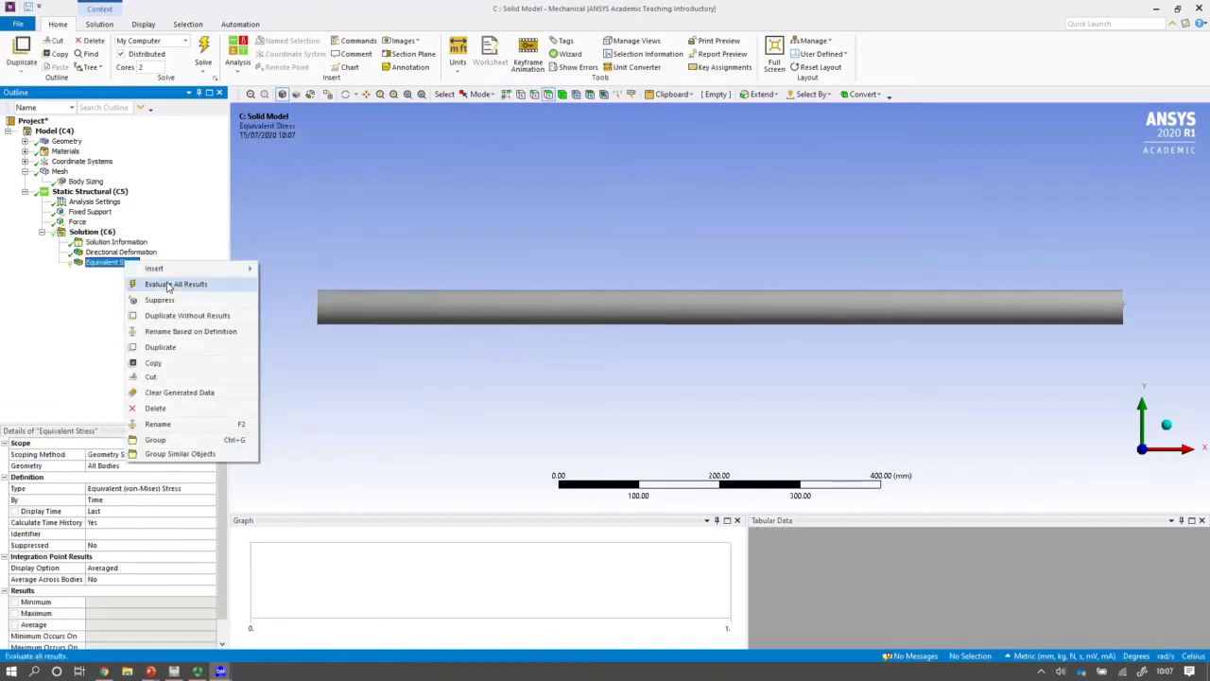
{"action": "left_click", "coordinate": [169, 283]}
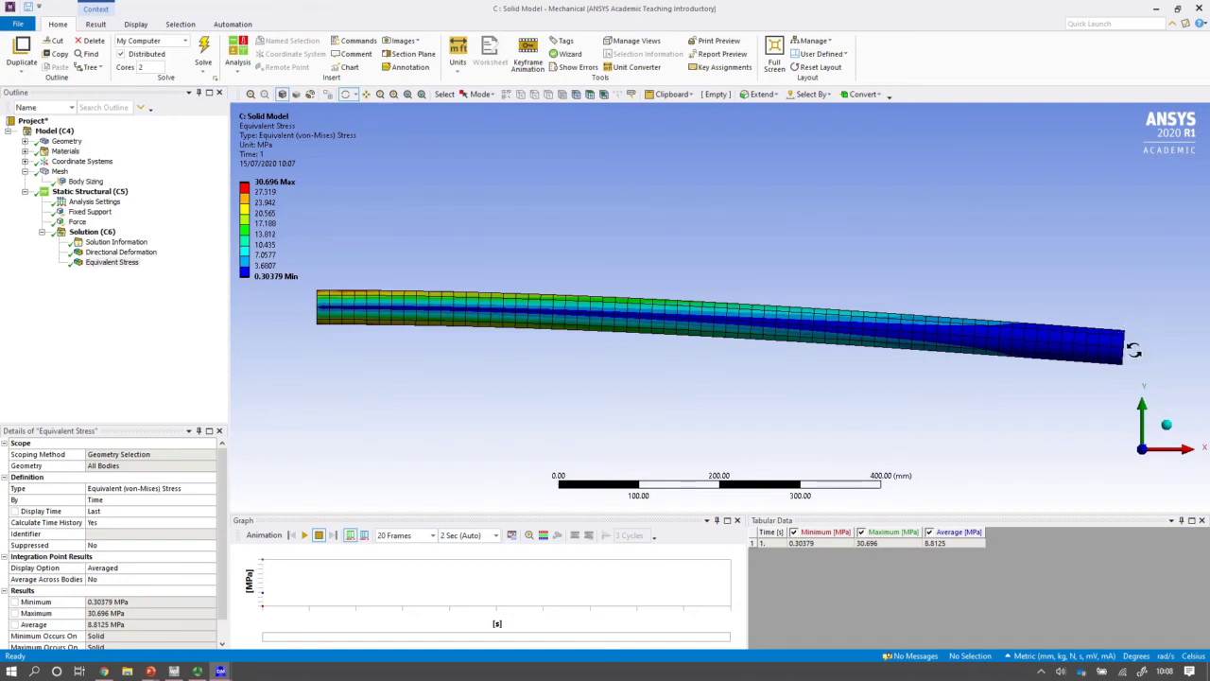
- Orbit around the fixed end to inspect the stress, then switch to the PowerPoint lecture slides
{"action": "left_click", "coordinate": [320, 299]}
{"action": "left_click_drag", "start_coordinate": [801, 321], "coordinate": [730, 297]}
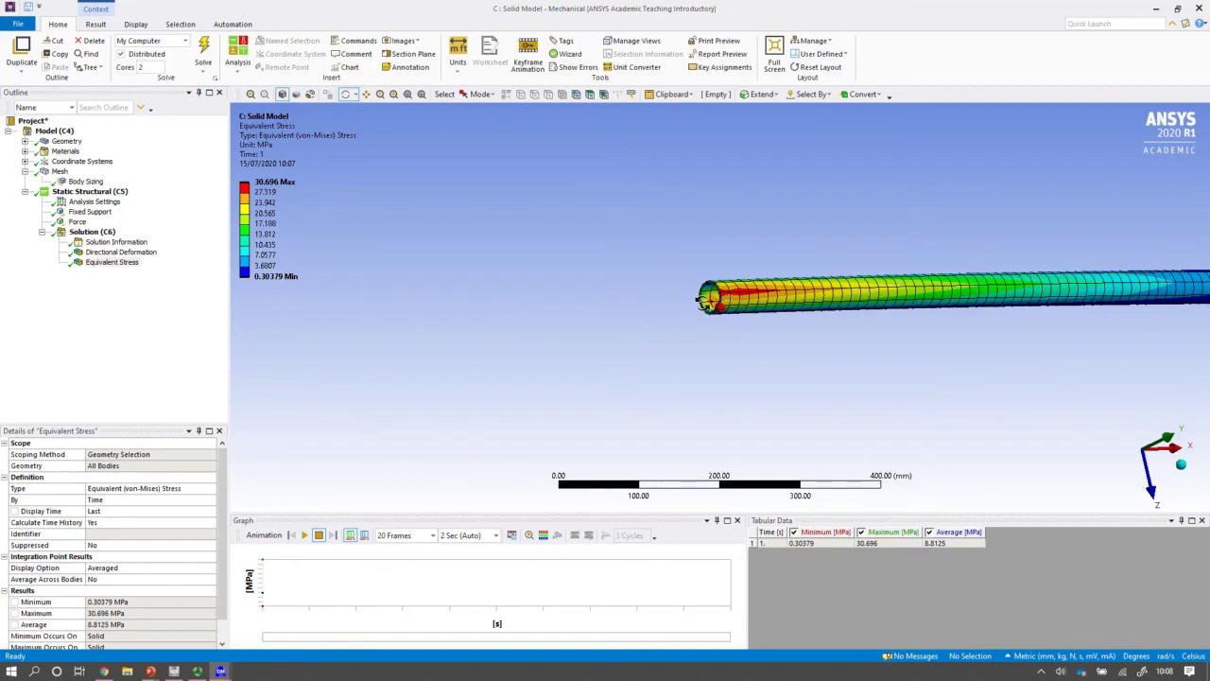
{"action": "mouse_move", "coordinate": [726, 326]}
{"action": "left_mouse_down"}
{"action": "mouse_move", "coordinate": [756, 249]}
{"action": "mouse_move", "coordinate": [724, 238]}
{"action": "mouse_move", "coordinate": [709, 327]}
{"action": "mouse_move", "coordinate": [746, 322]}
{"action": "left_mouse_up"}
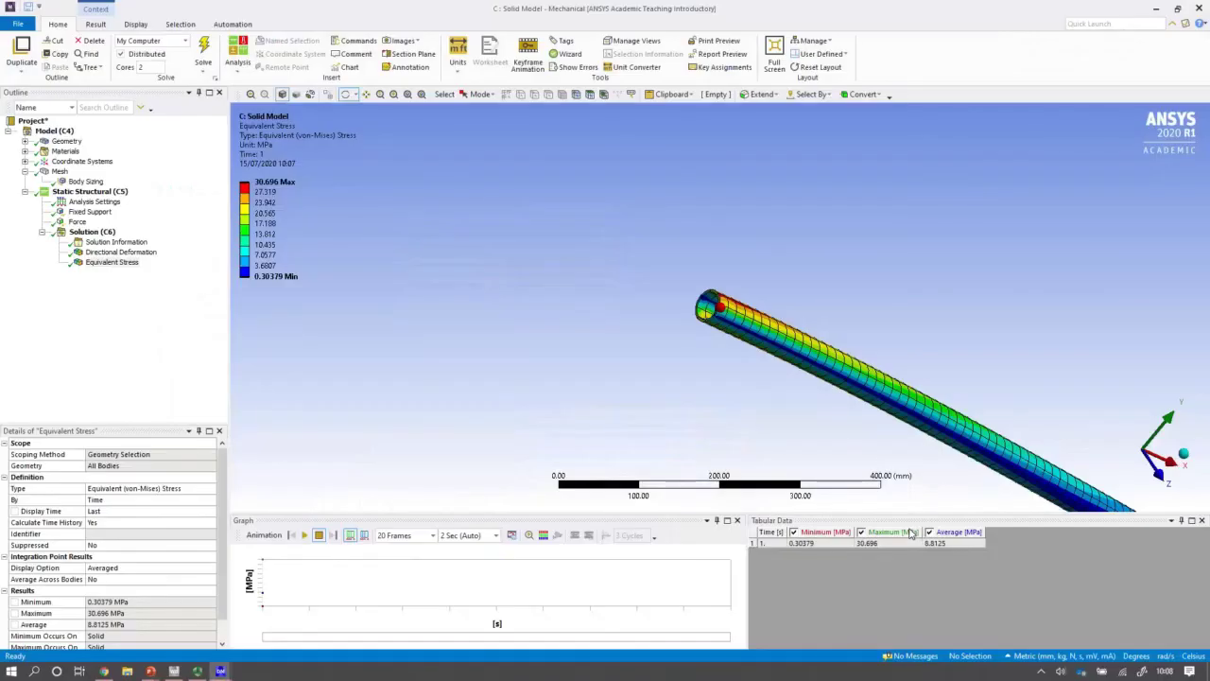
{"action": "left_click_drag", "start_coordinate": [773, 328], "coordinate": [720, 308]}
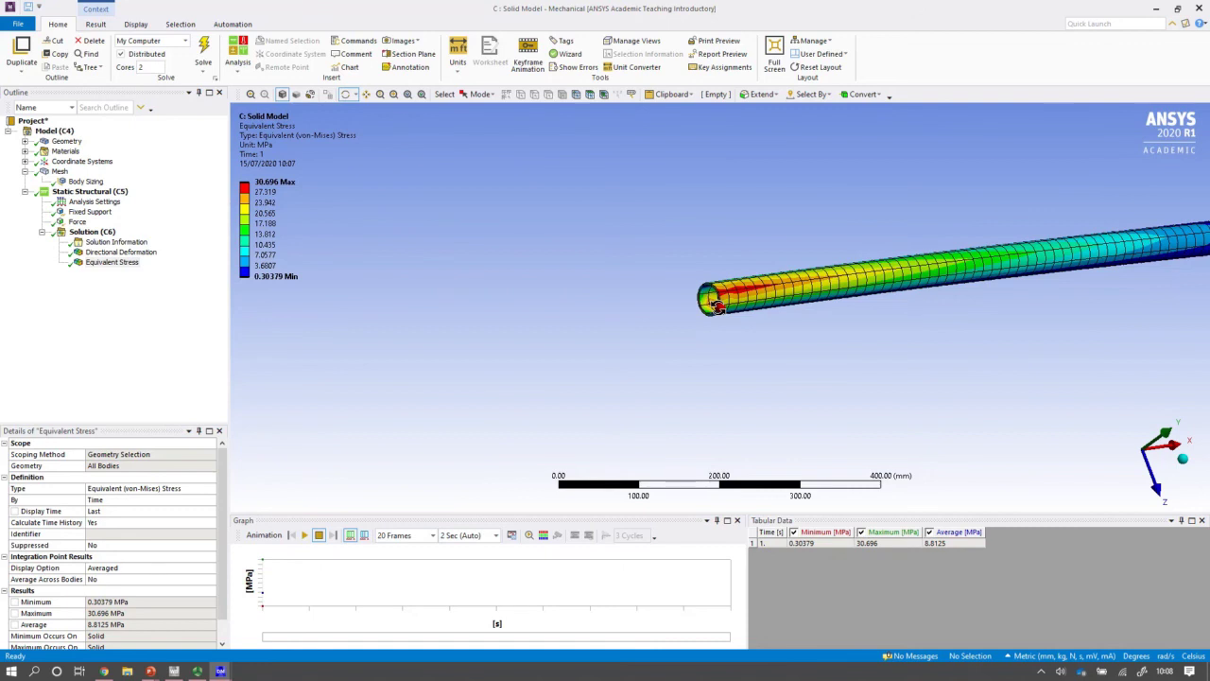
{"action": "key", "text": "alt+Tab"}
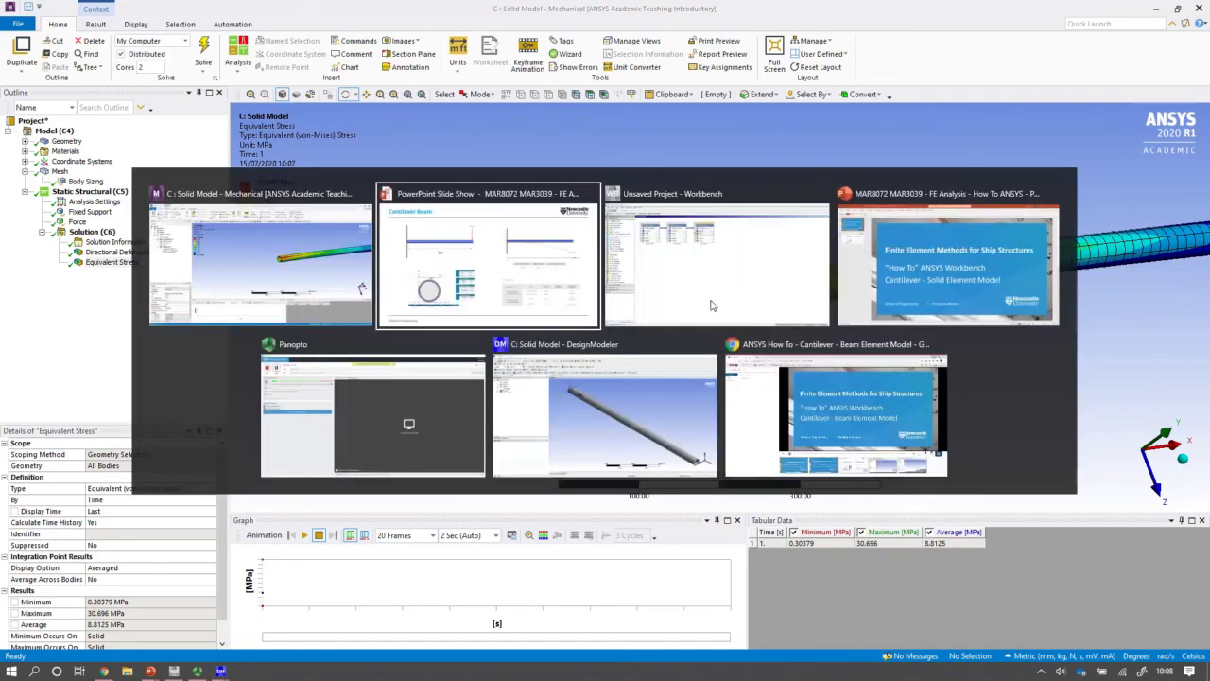
{"action": "key", "text": "alt+Tab"}
{"action": "key", "text": "alt+Tab"}
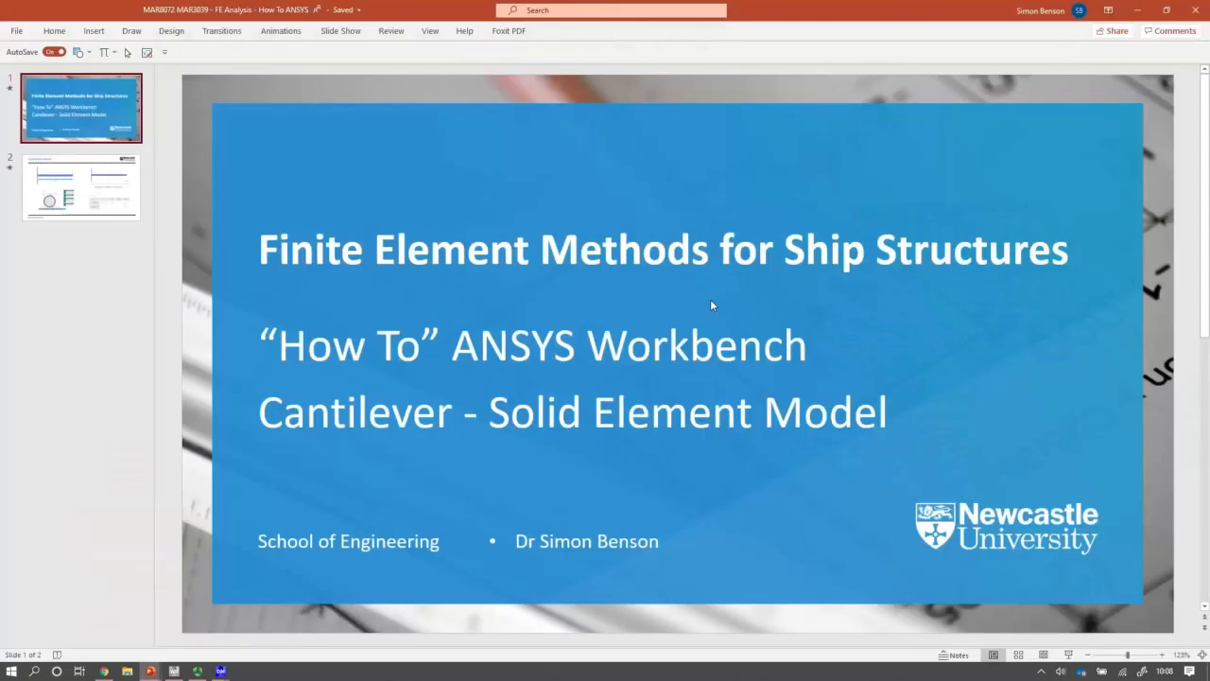